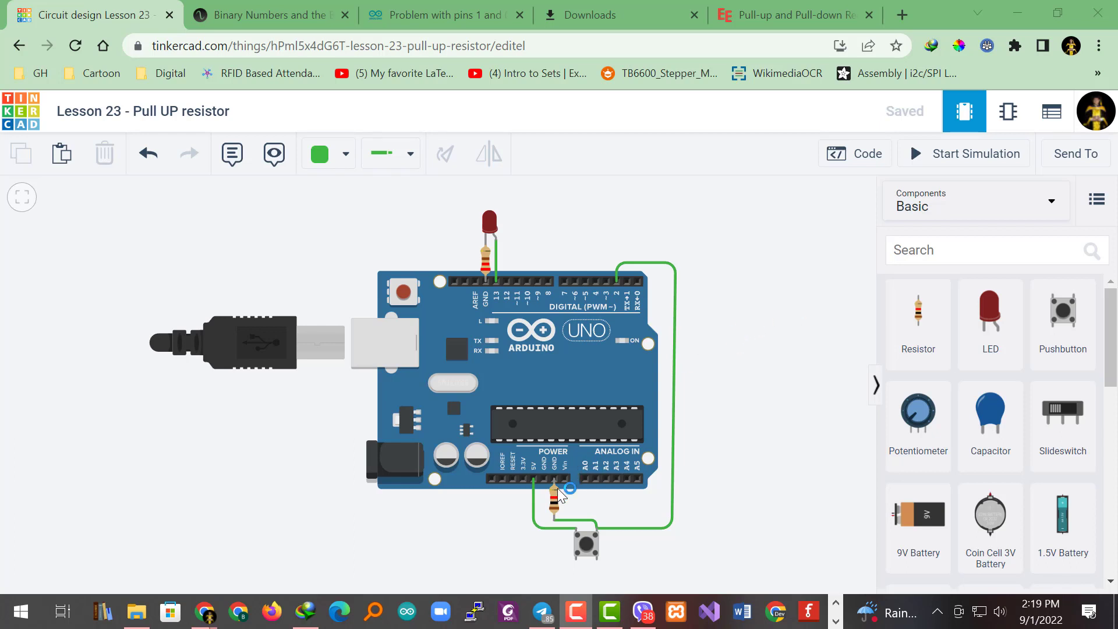
# Change the resistor below the power header to 4.7 kΩ and close its settings.
pyautogui.click(557, 510)
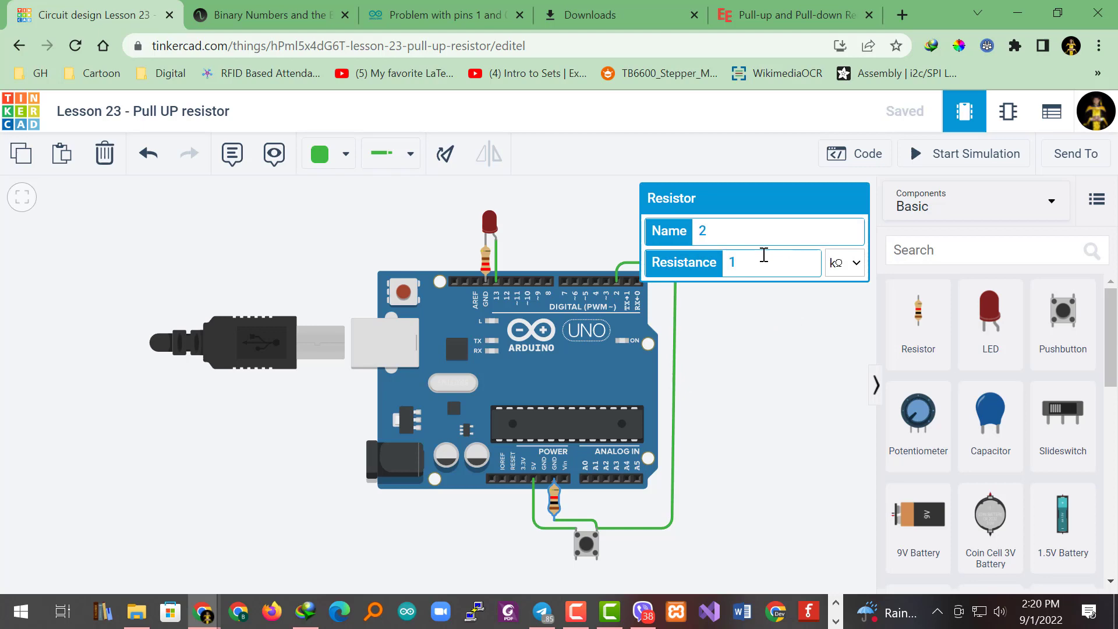
pyautogui.doubleClick(734, 262)
pyautogui.write('4.')
pyautogui.write('7')
pyautogui.click(765, 337)
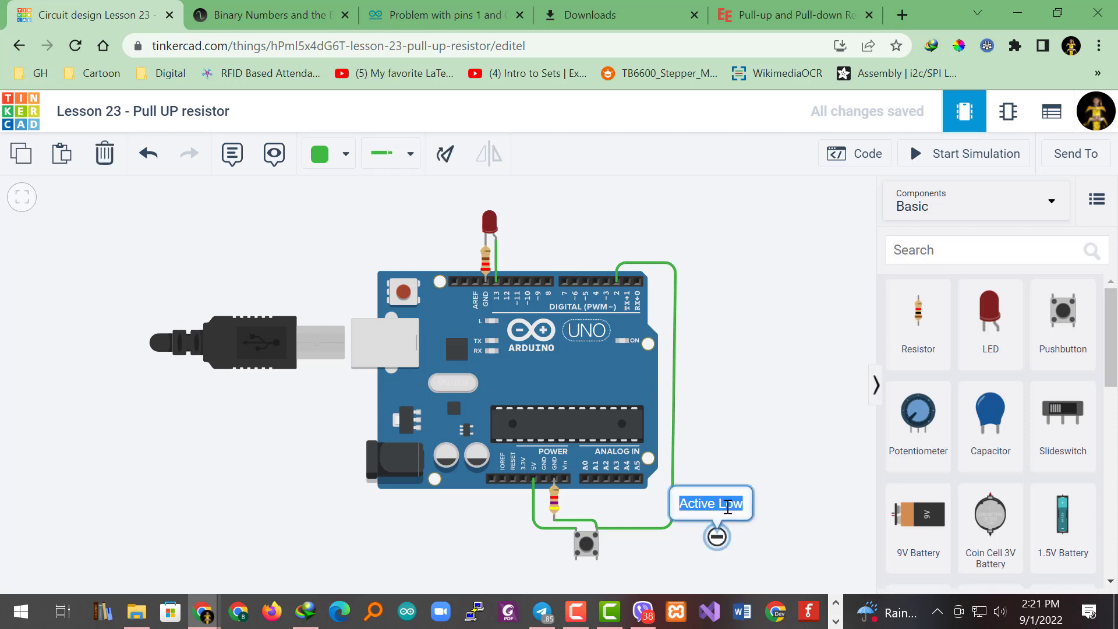
pyautogui.write('Active')
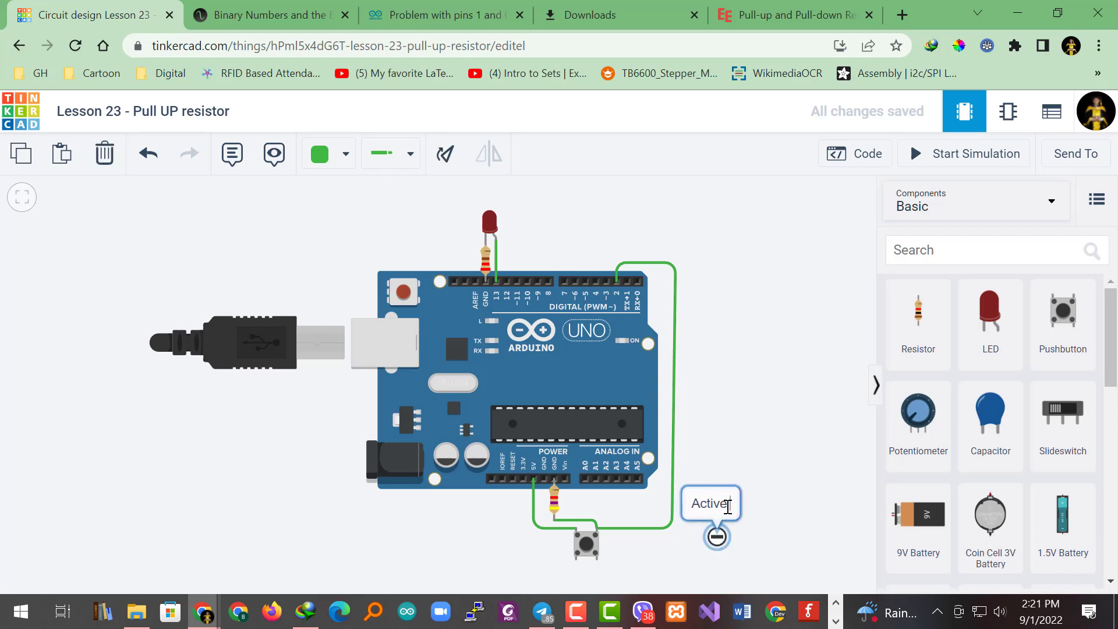
pyautogui.write(' High')
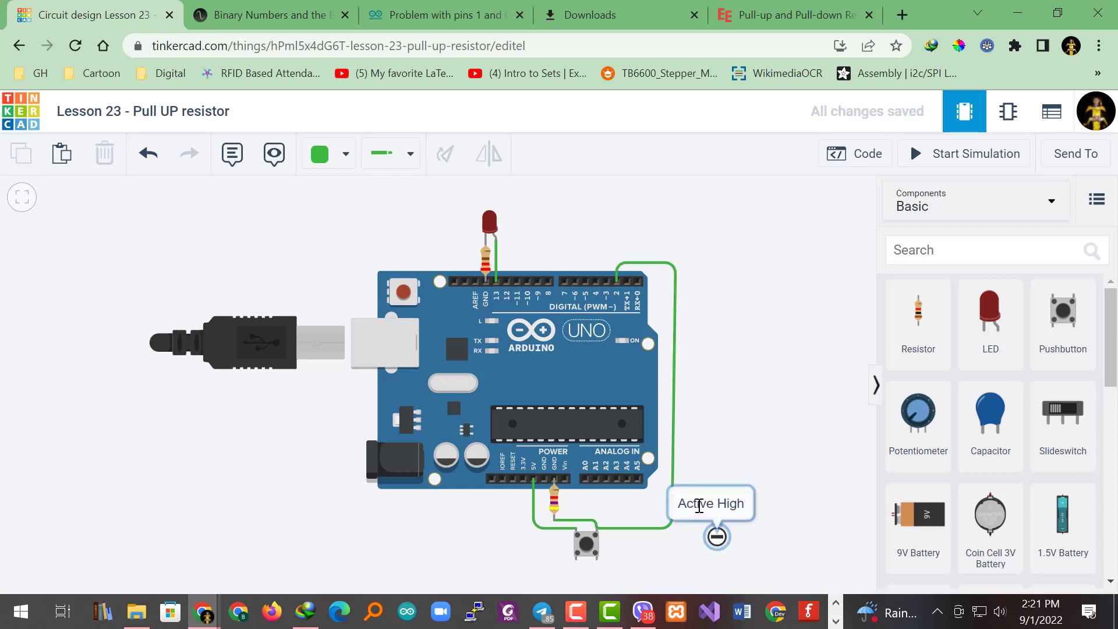
# Rewrite the circuit note's text from 'Active Low' to 'Active High'.
pyautogui.doubleClick(701, 504)
pyautogui.click(764, 446)
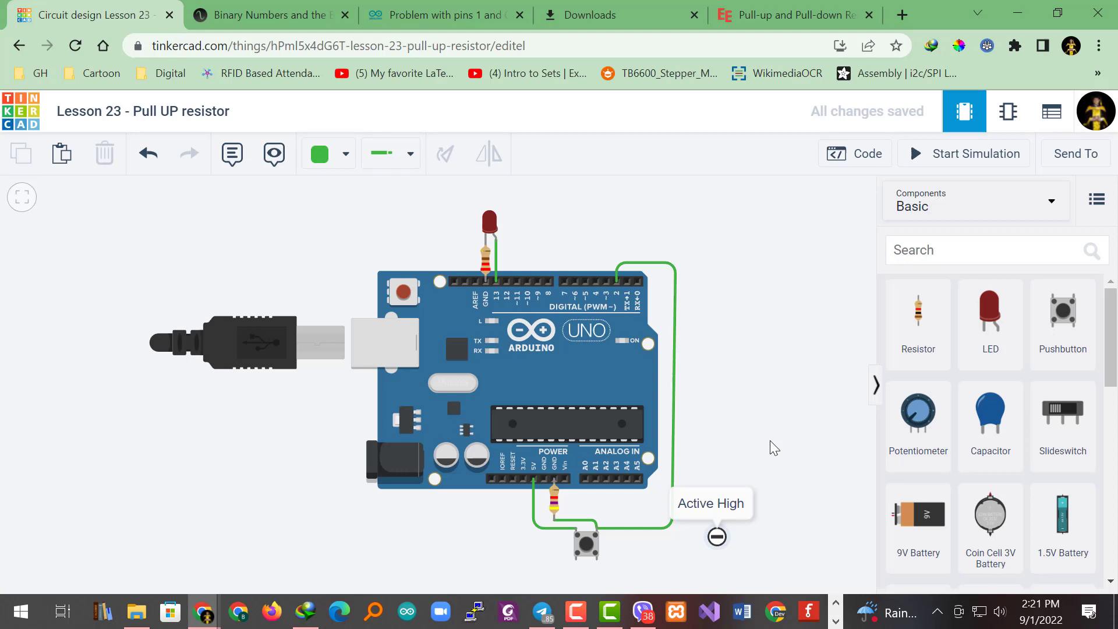
pyautogui.click(681, 504)
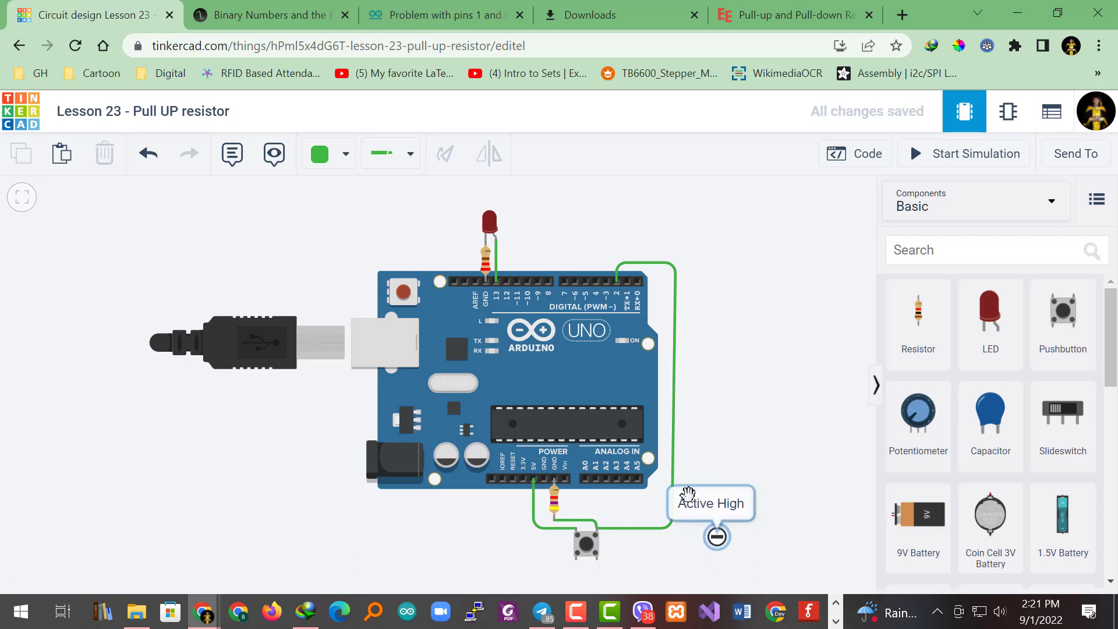
pyautogui.click(706, 450)
# Collapse the 'Active High' note to its icon and delete it.
pyautogui.doubleClick(725, 504)
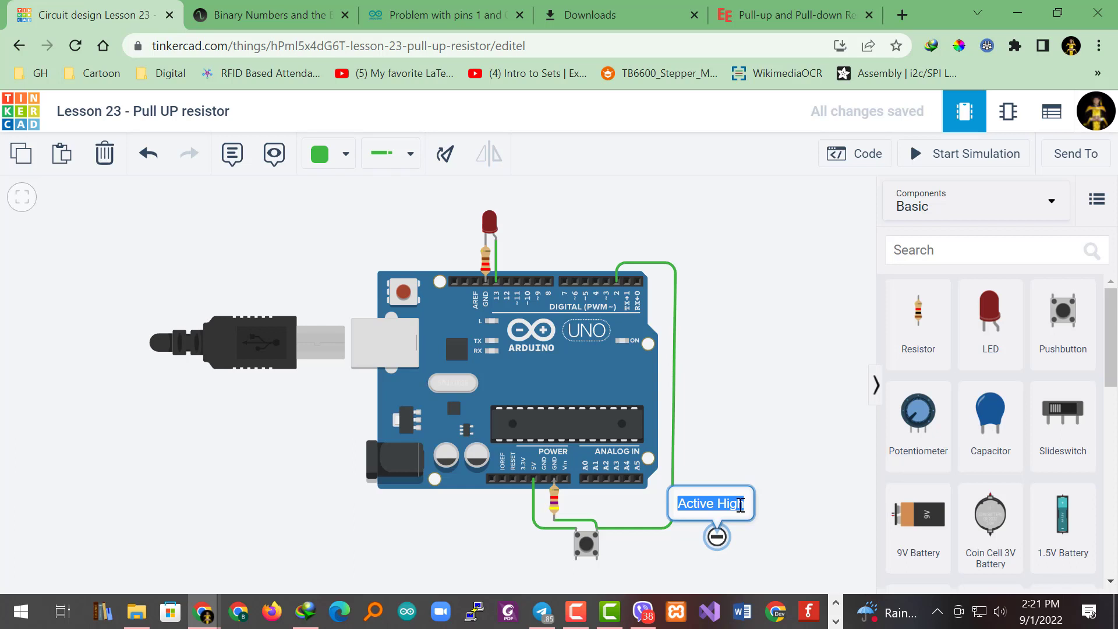
pyautogui.click(717, 535)
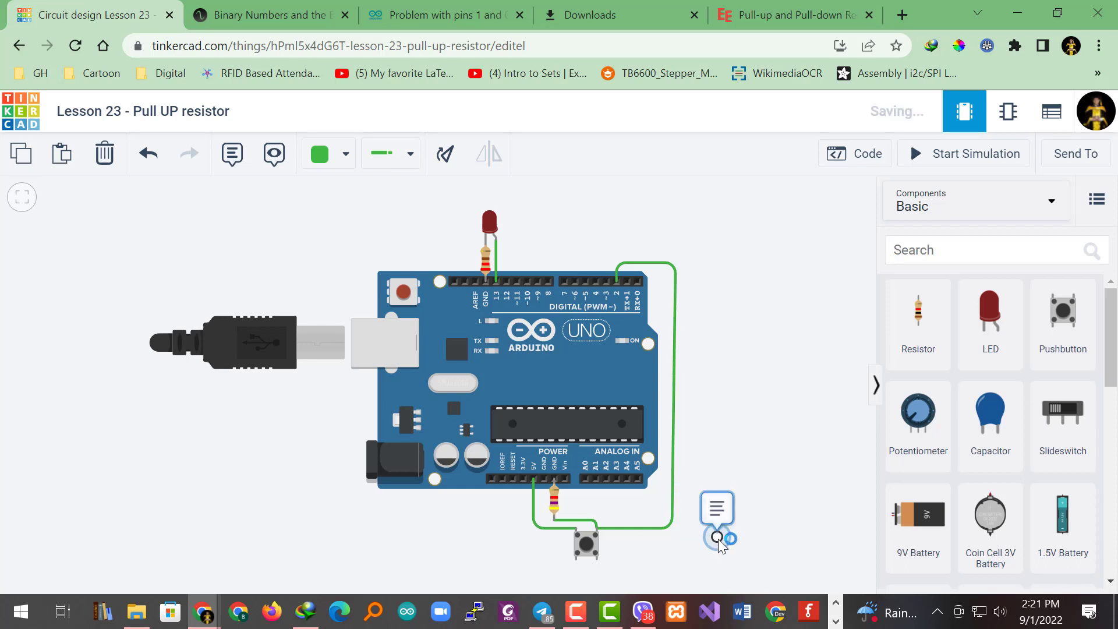
pyautogui.click(720, 513)
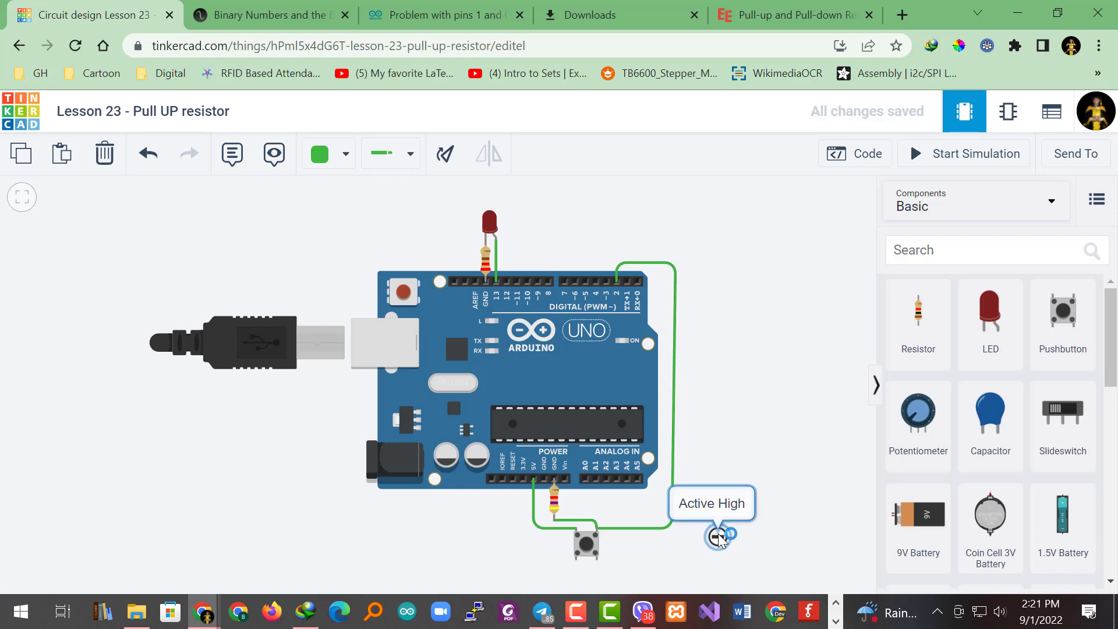
pyautogui.press('Delete')
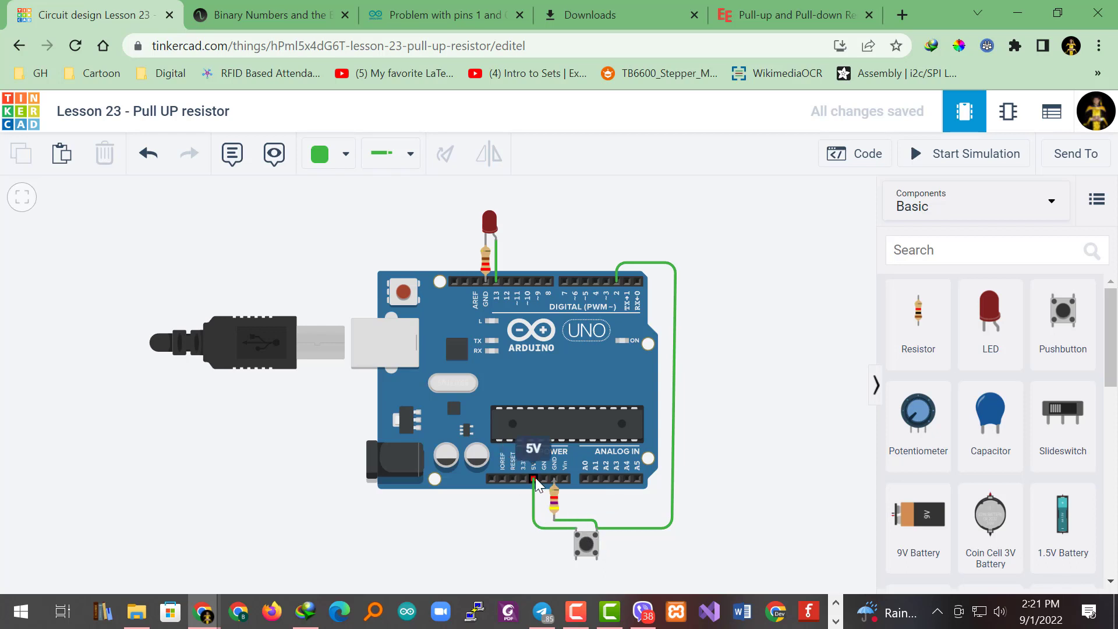
# Delete the resistor below the power header and reattach the loose wire end at 5V.
pyautogui.click(554, 499)
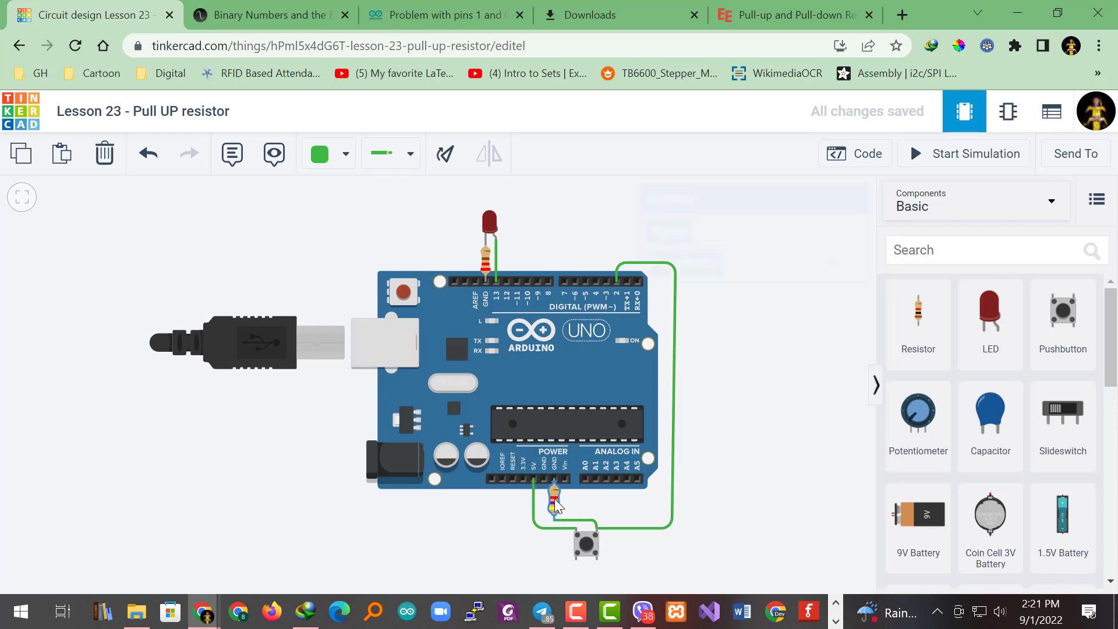
pyautogui.press('Delete')
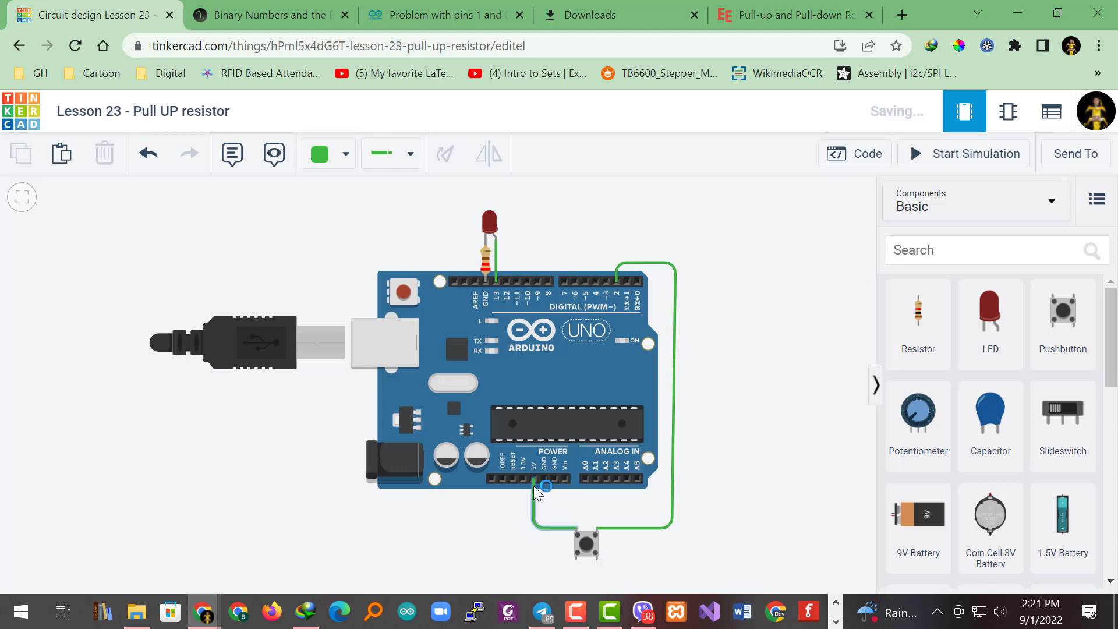
pyautogui.click(536, 483)
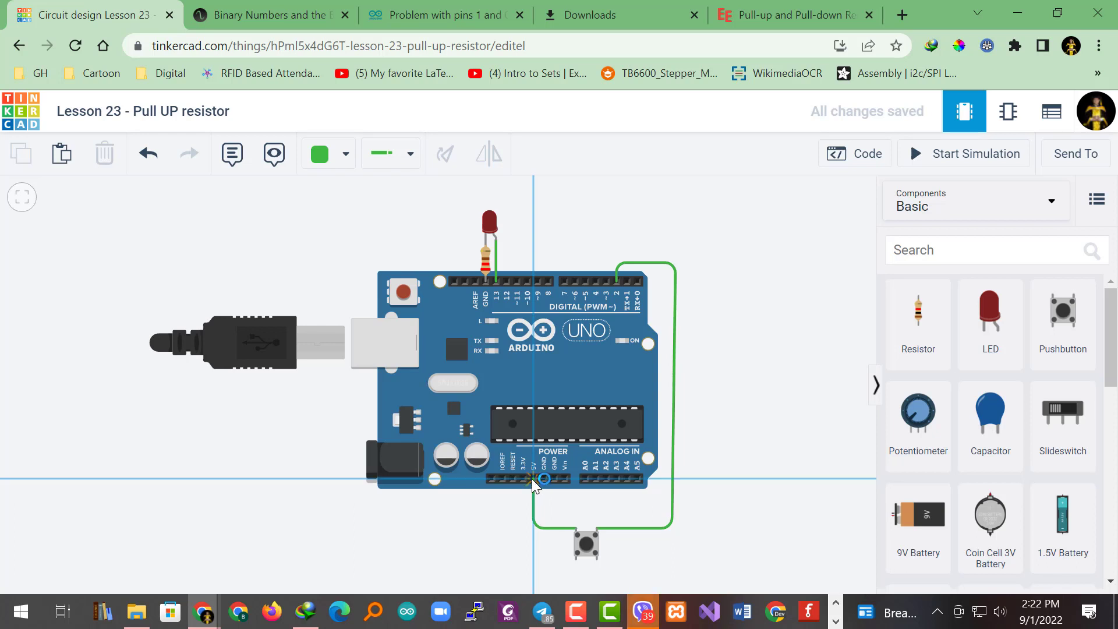
pyautogui.click(537, 490)
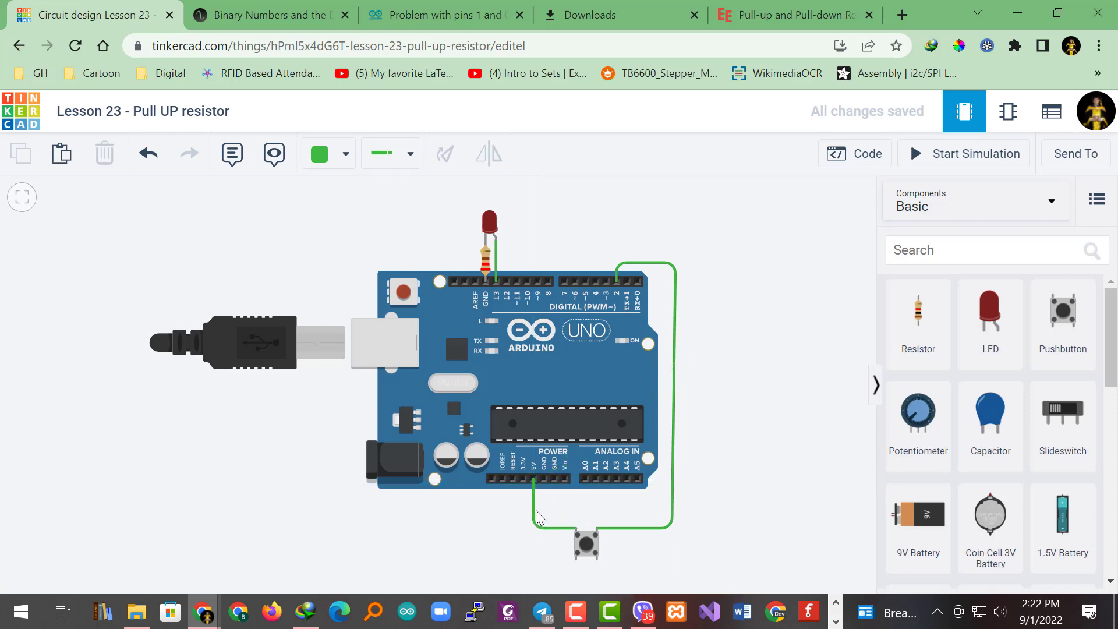
# Move the pushbutton wire's end from 5V to GND and straighten it downward.
pyautogui.click(533, 510)
pyautogui.moveTo(532, 479); pyautogui.dragTo(545, 479)
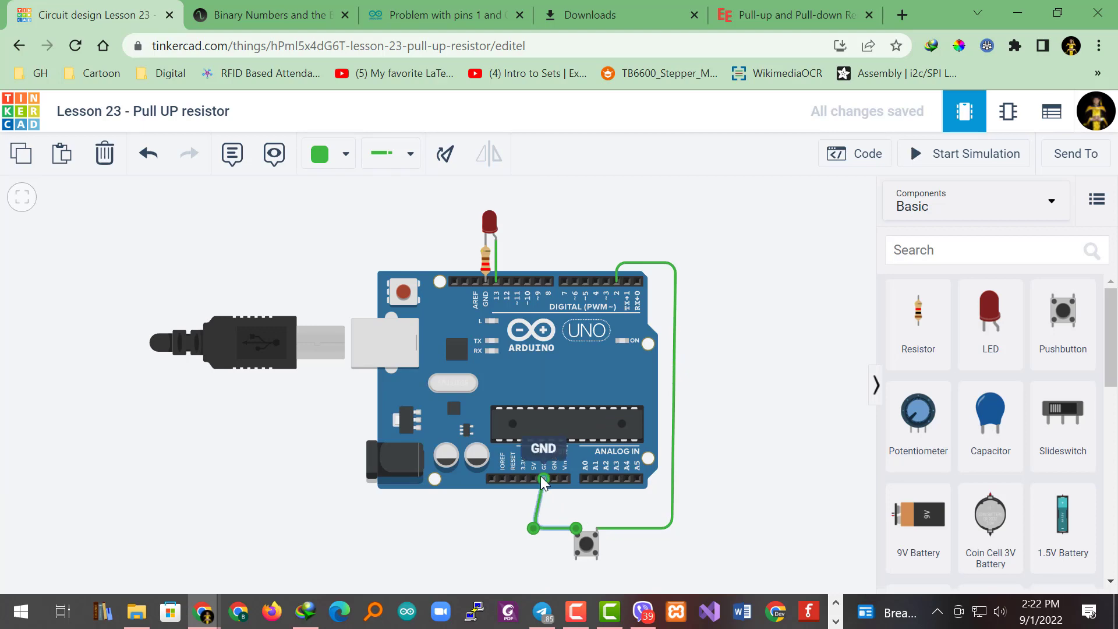
pyautogui.moveTo(534, 525); pyautogui.dragTo(543, 524)
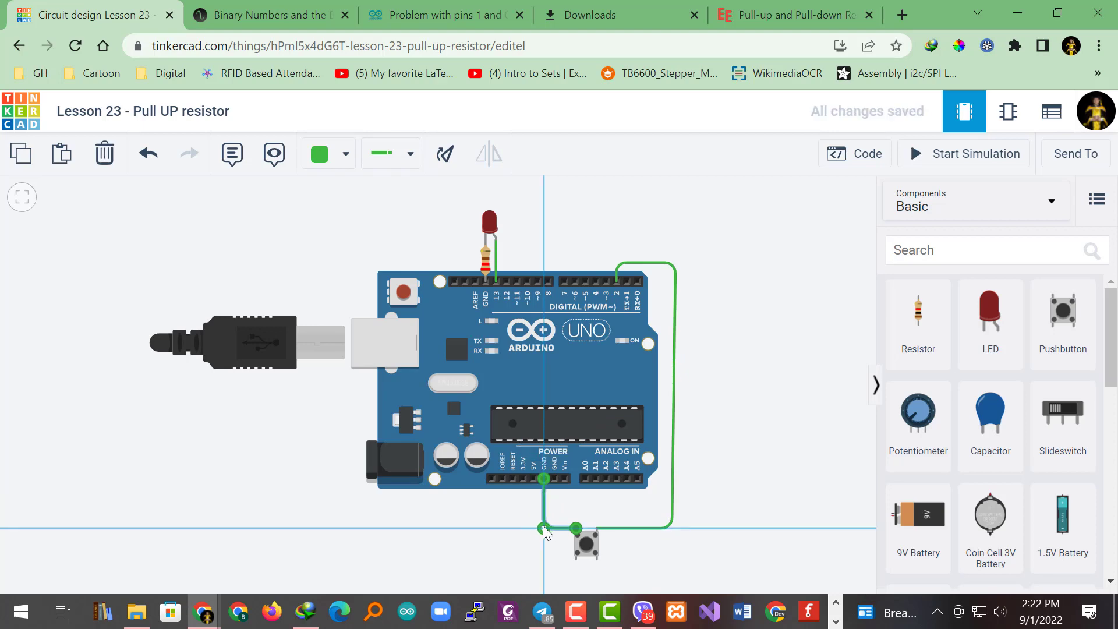
pyautogui.click(741, 462)
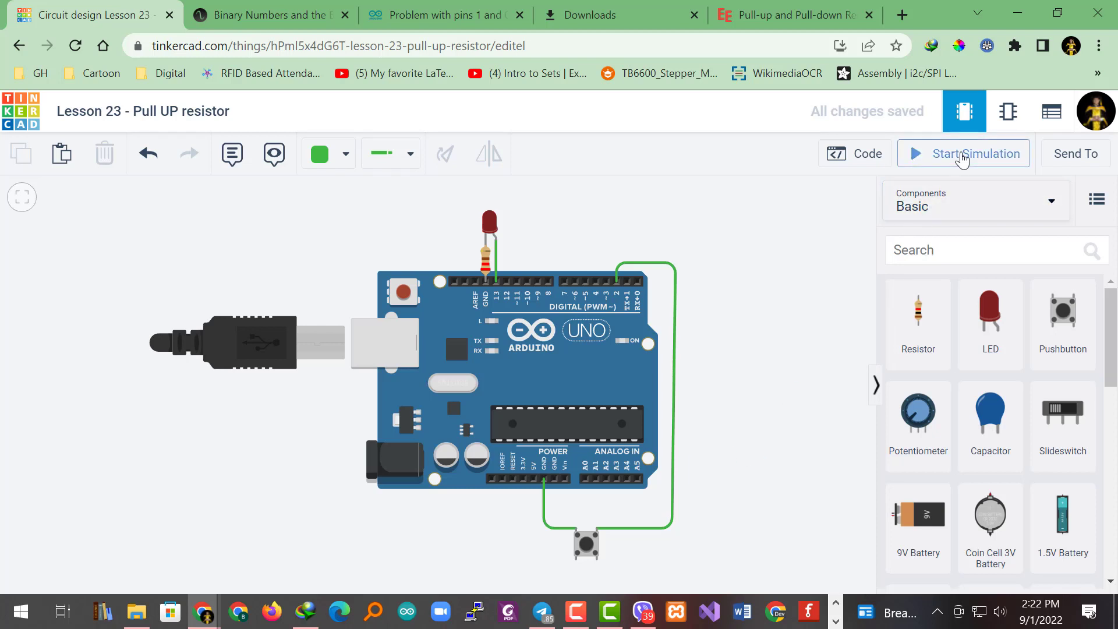
# Simulate with the code and Serial Monitor showing, press the pushbutton during 0 readings, then stop.
pyautogui.click(854, 155)
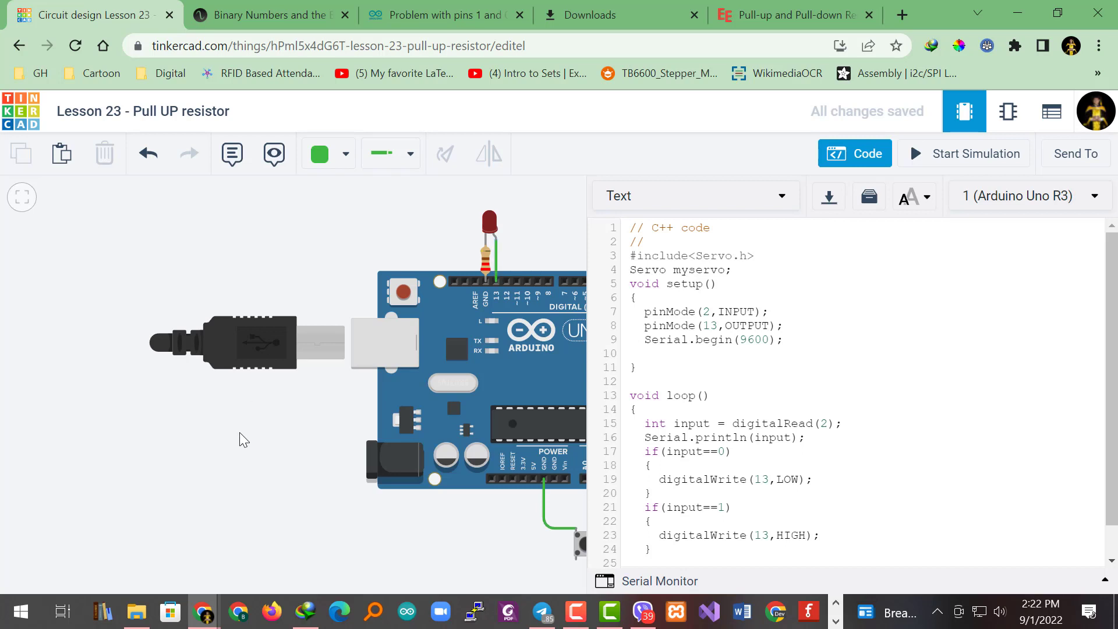
pyautogui.moveTo(240, 432); pyautogui.dragTo(102, 414)
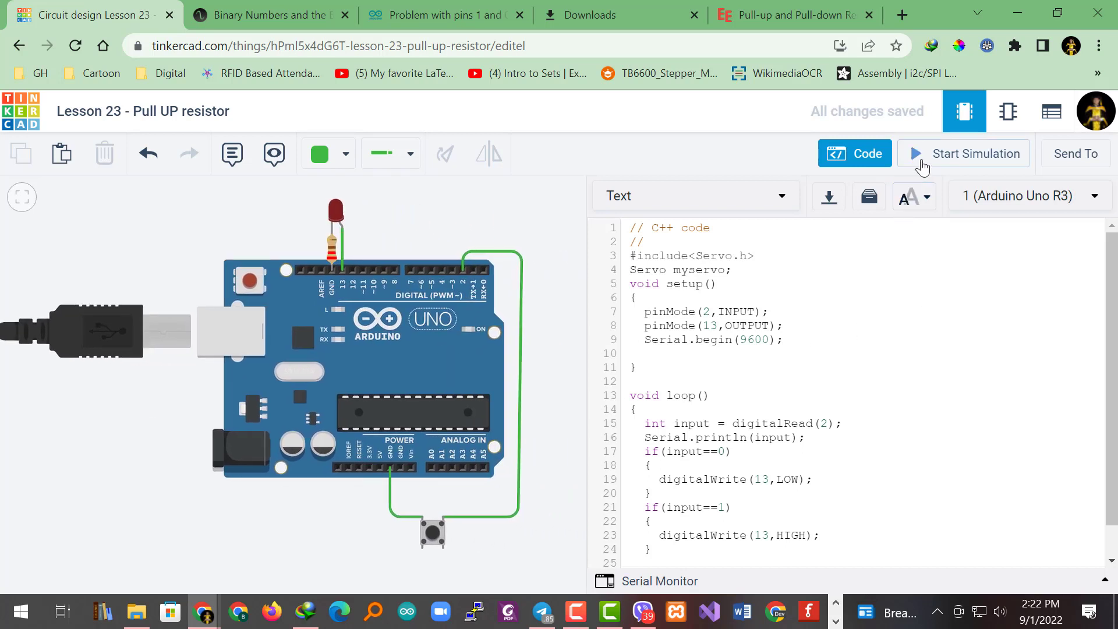
pyautogui.click(968, 154)
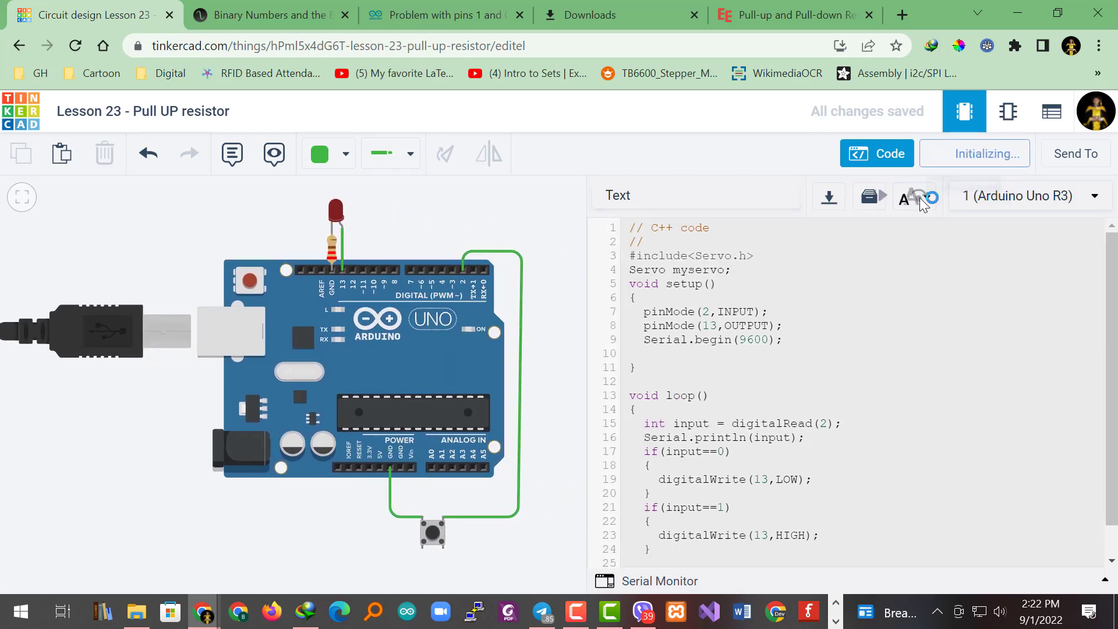
pyautogui.click(707, 581)
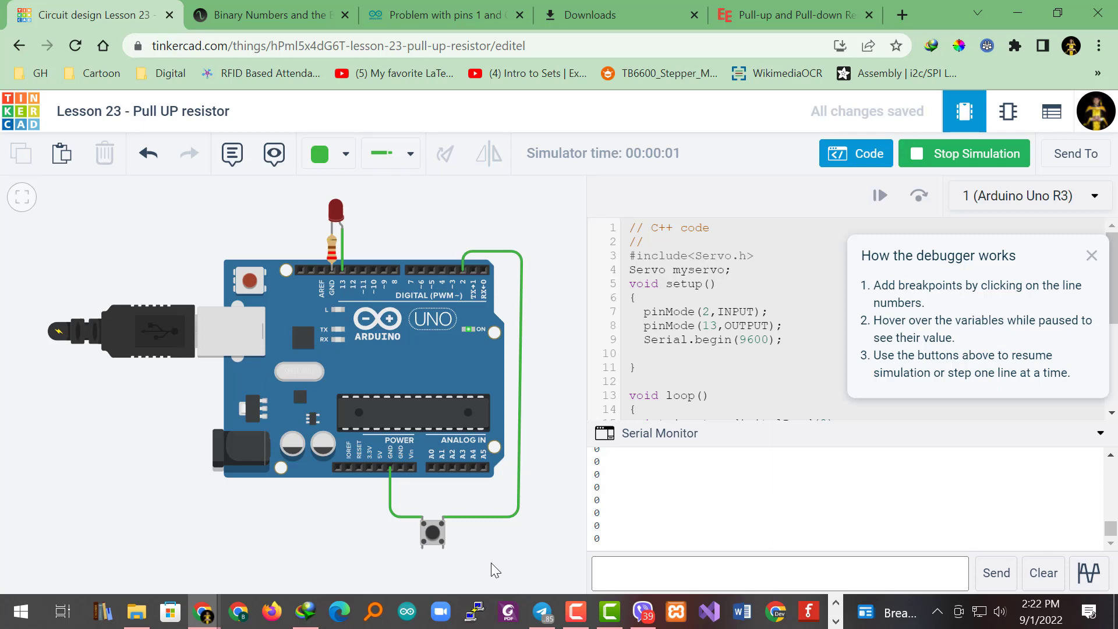
pyautogui.click(432, 533)
pyautogui.click(950, 160)
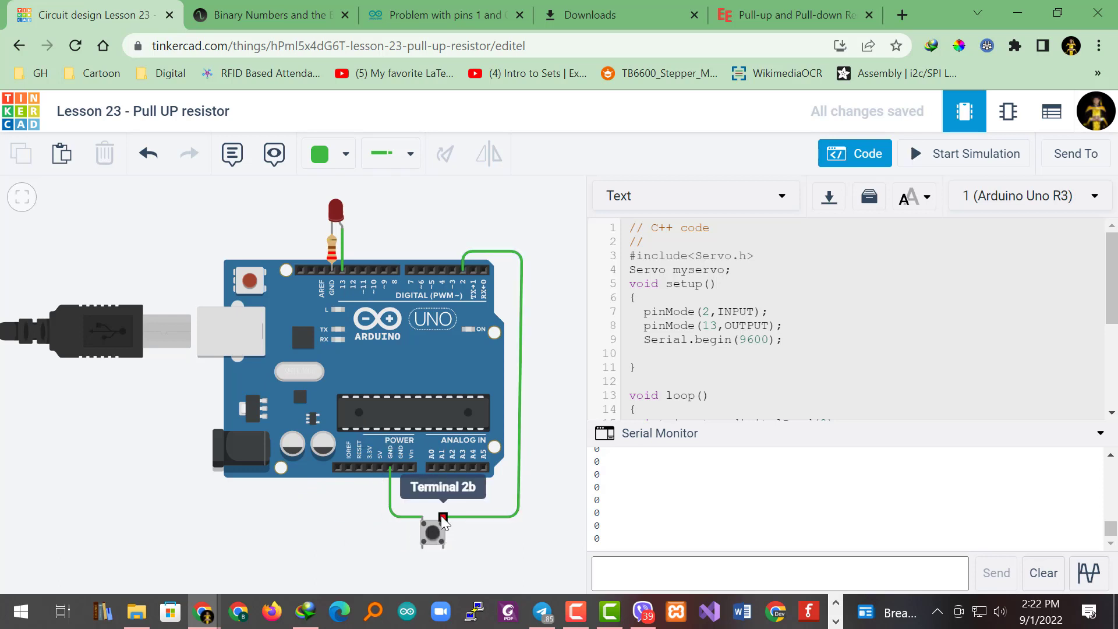
# Add a new resistor from the parts list below the power header.
pyautogui.click(443, 549)
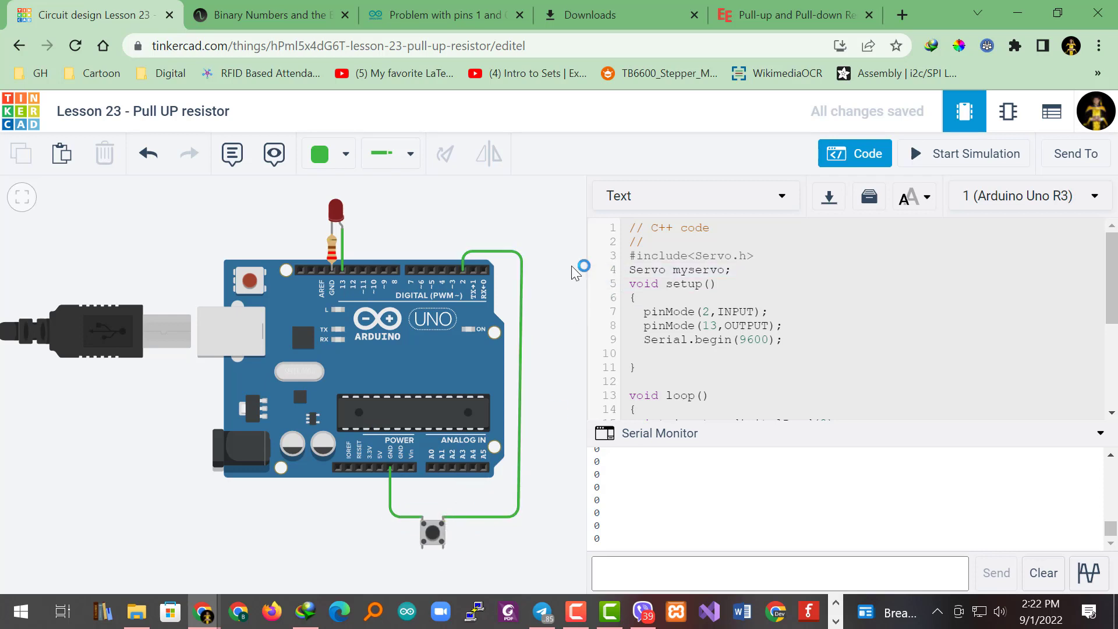
pyautogui.click(854, 153)
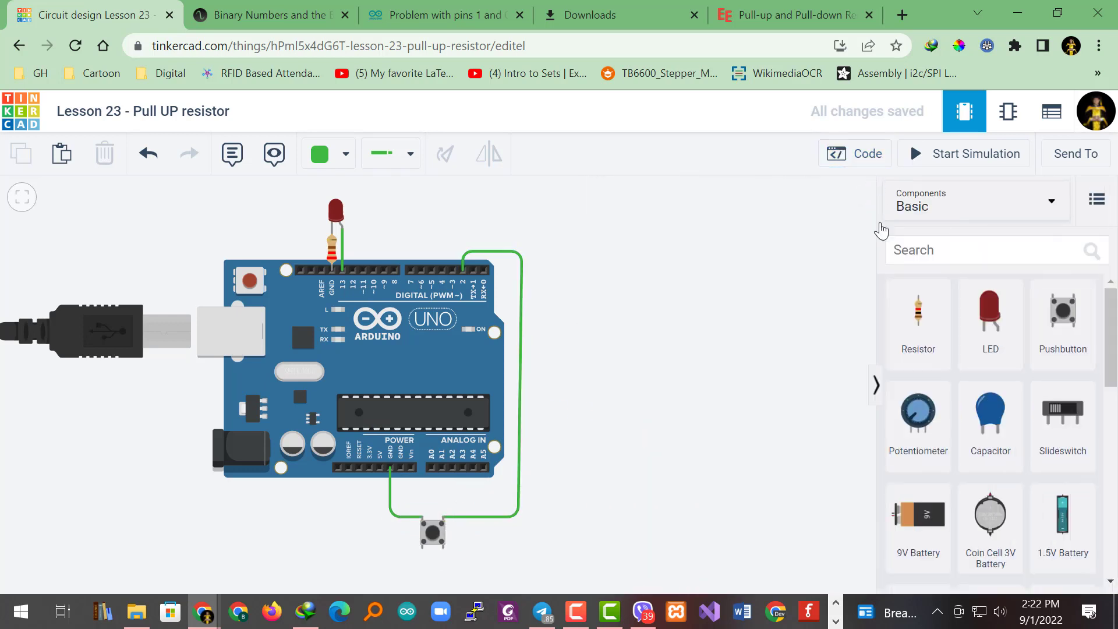
pyautogui.click(918, 319)
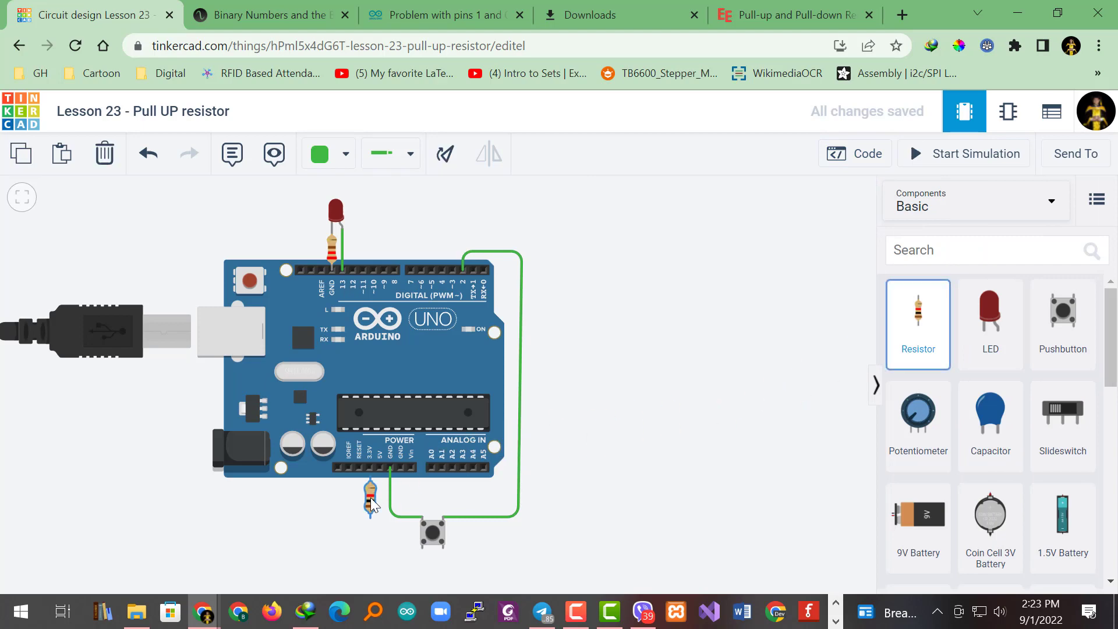
pyautogui.click(376, 491)
# Wire the resistor's lower end around to the pushbutton terminal and set it to 4.7 kΩ.
pyautogui.click(379, 513)
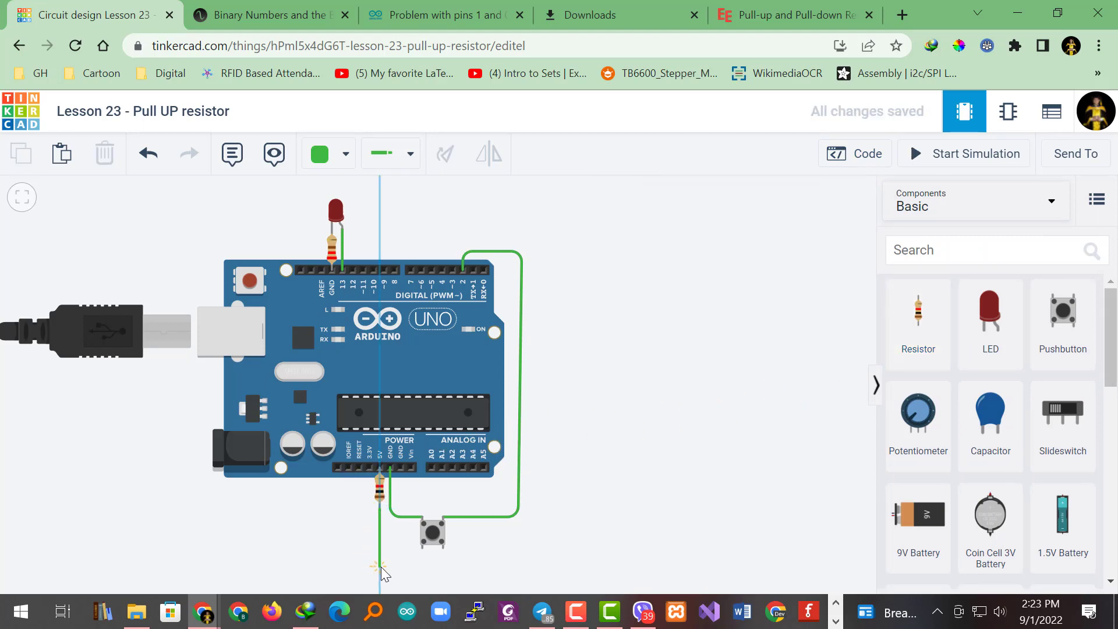
pyautogui.click(381, 567)
pyautogui.click(443, 568)
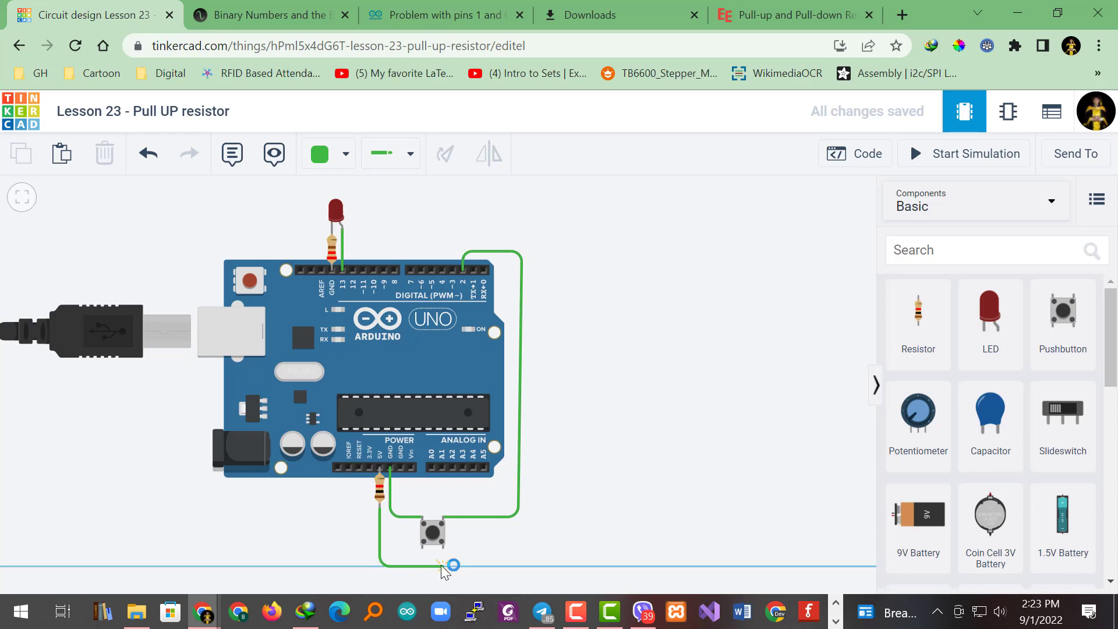
pyautogui.click(445, 550)
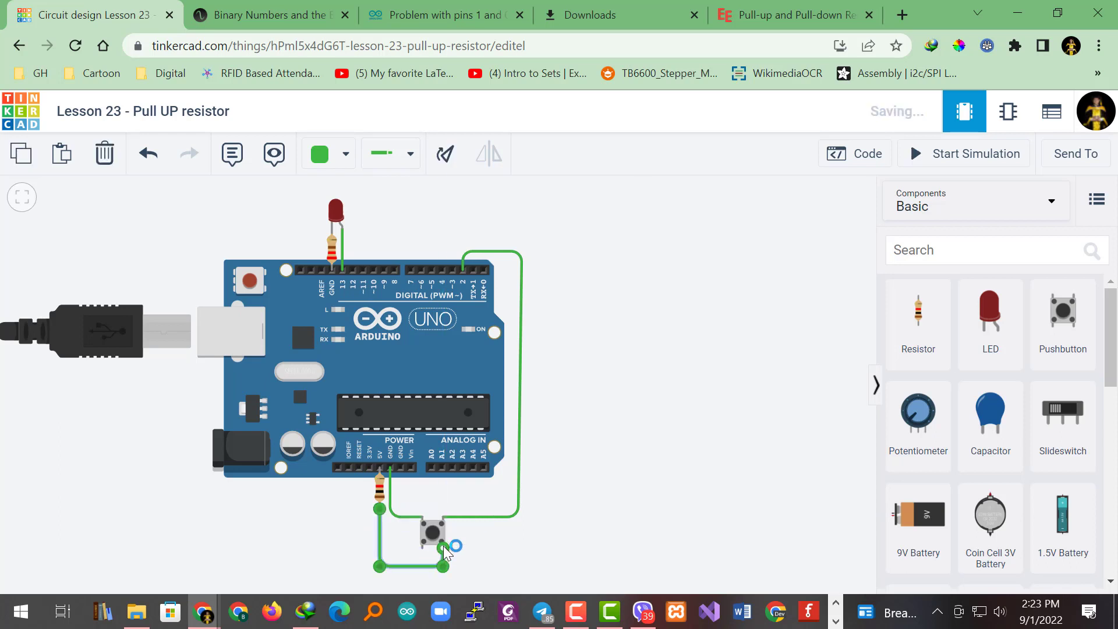
pyautogui.click(380, 493)
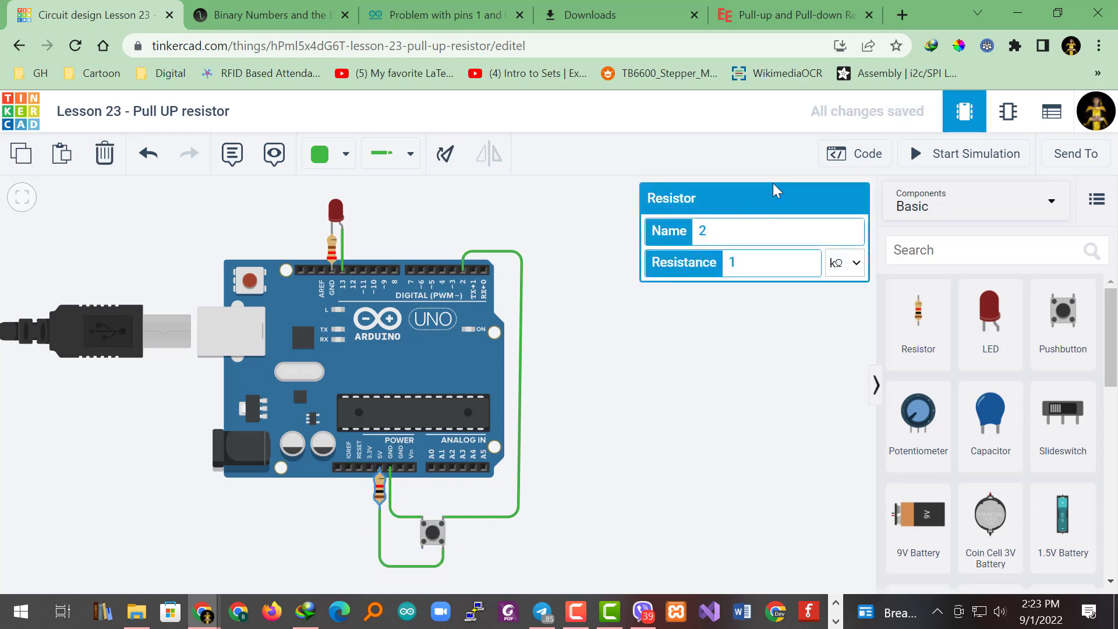
pyautogui.write('4')
pyautogui.write('.7')
pyautogui.click(698, 338)
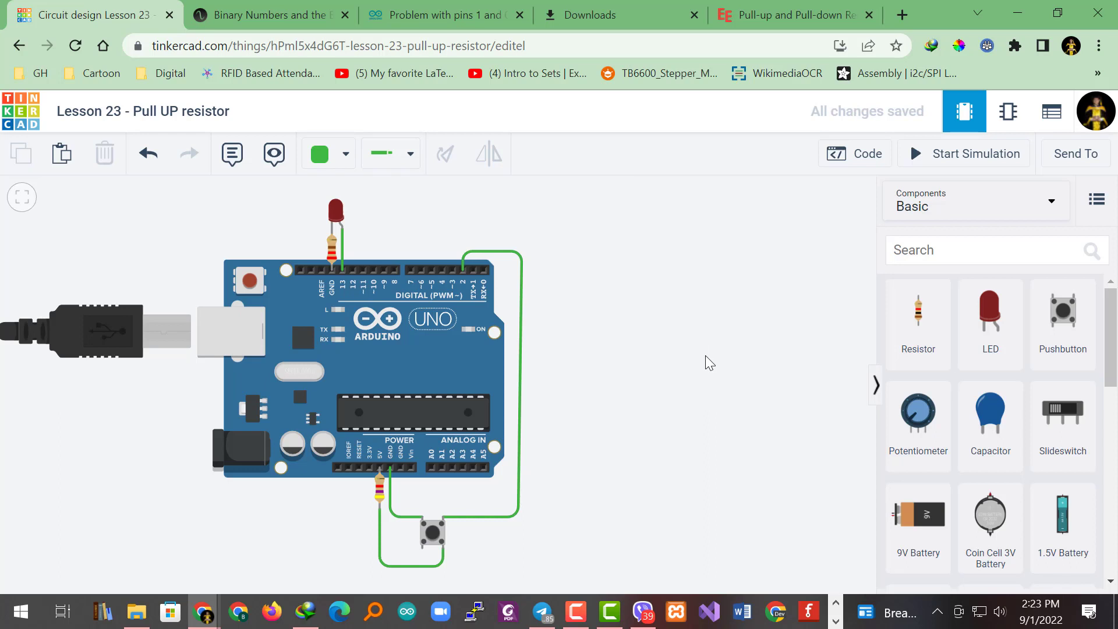
# Simulate with the code showing, press and release the pushbutton twice, then stop the run.
pyautogui.click(963, 154)
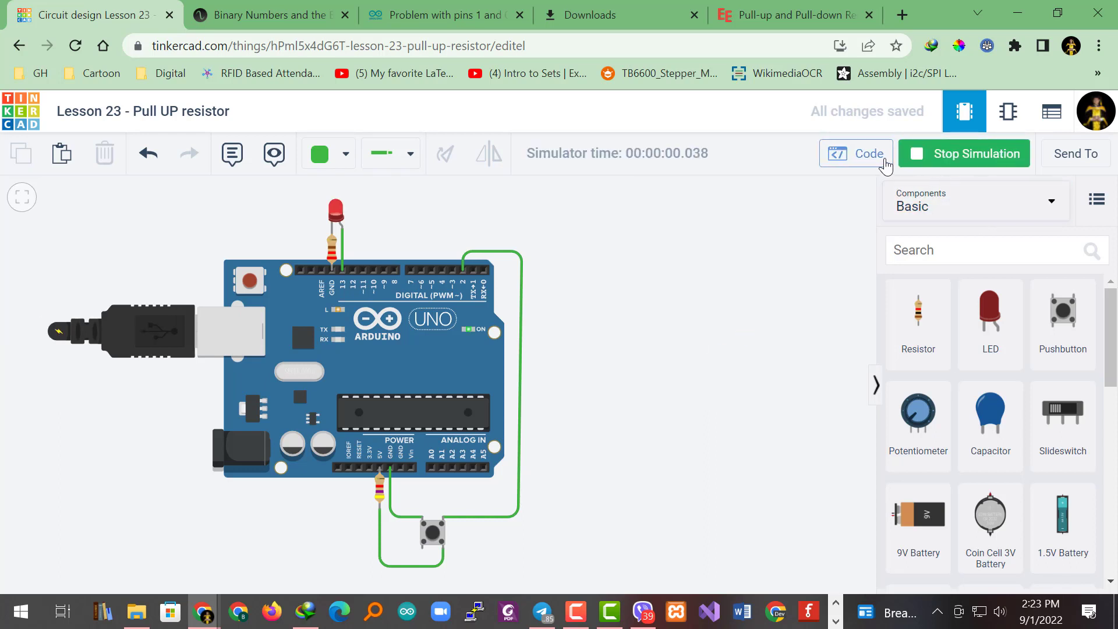
pyautogui.click(868, 153)
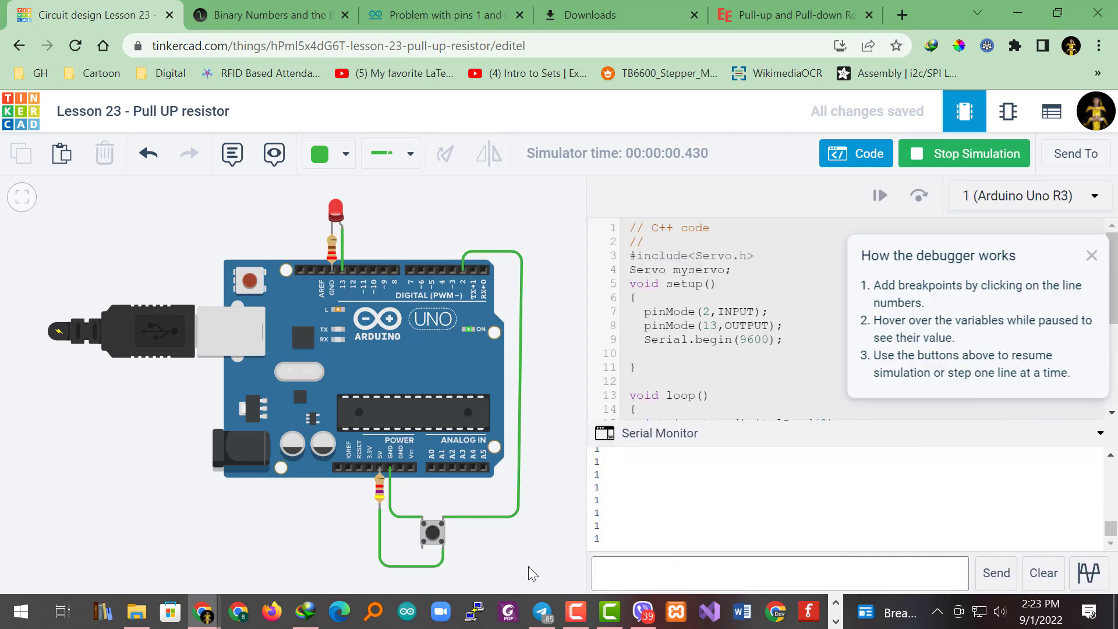
pyautogui.click(434, 530)
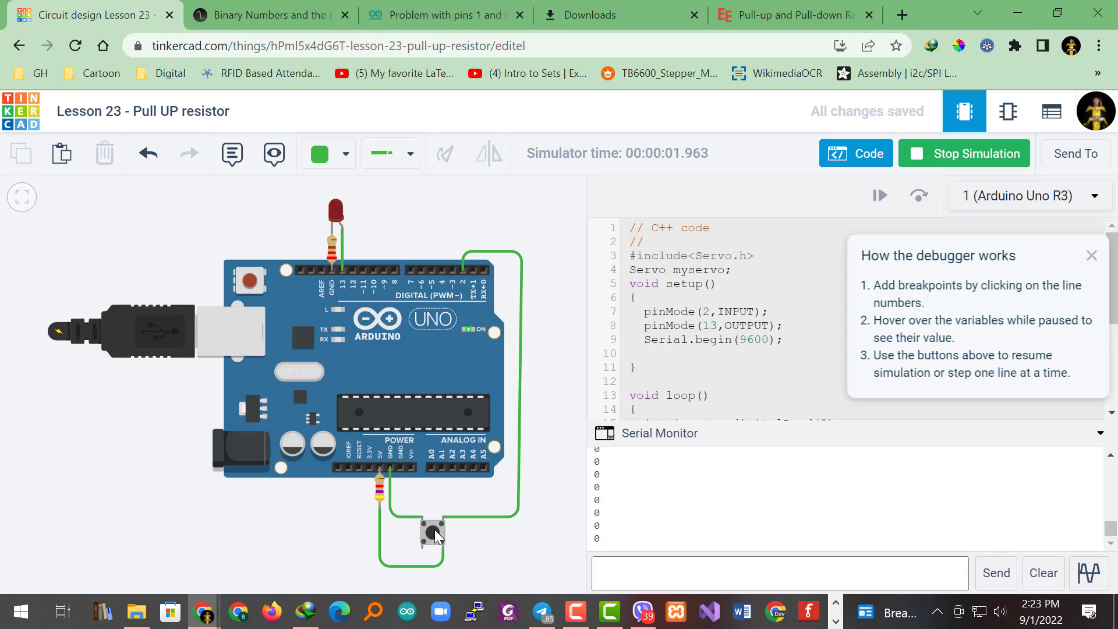
pyautogui.click(434, 529)
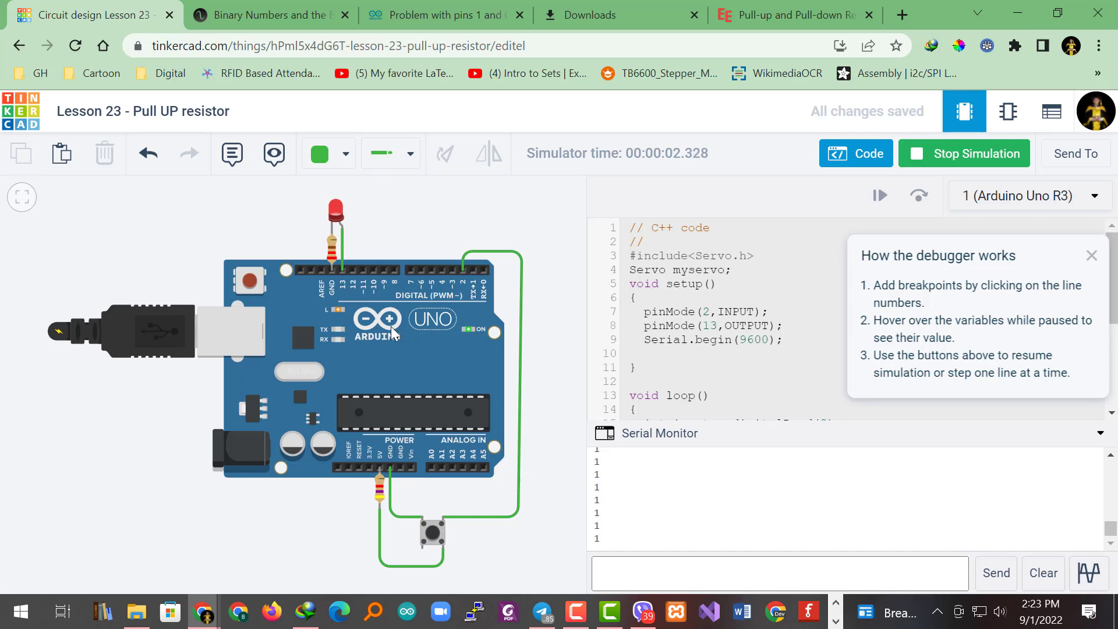
pyautogui.click(436, 529)
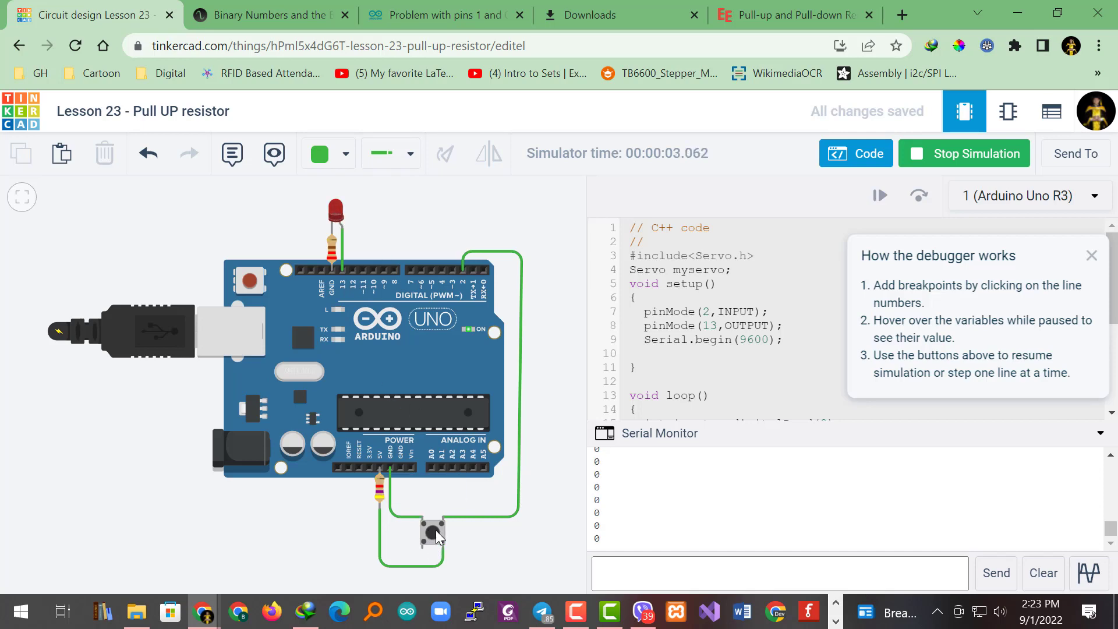
pyautogui.click(436, 530)
pyautogui.moveTo(536, 556); pyautogui.dragTo(445, 529)
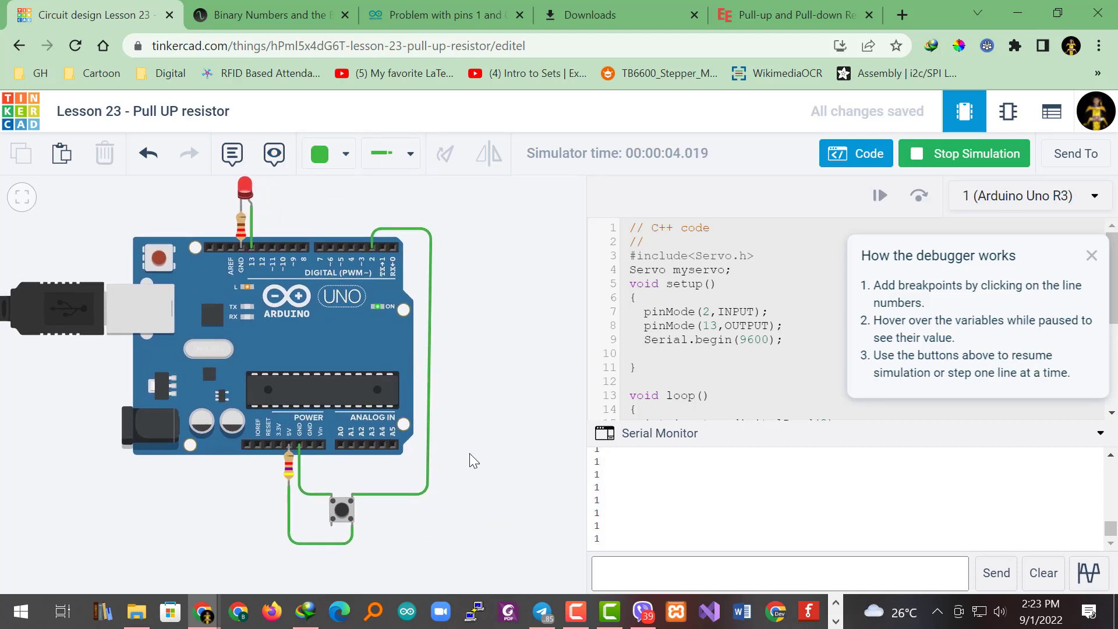
pyautogui.scroll(-2, 472, 496)
pyautogui.click(963, 153)
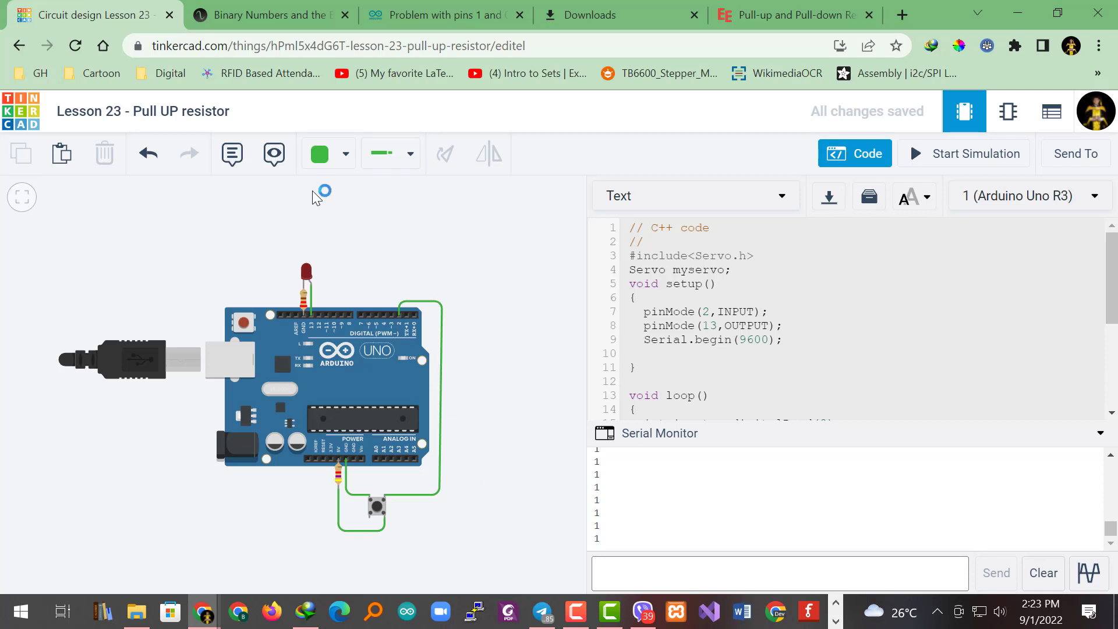
# Place an 'Active LOW' note beside the pushbutton, then switch to the pull-up resistor article.
pyautogui.click(231, 154)
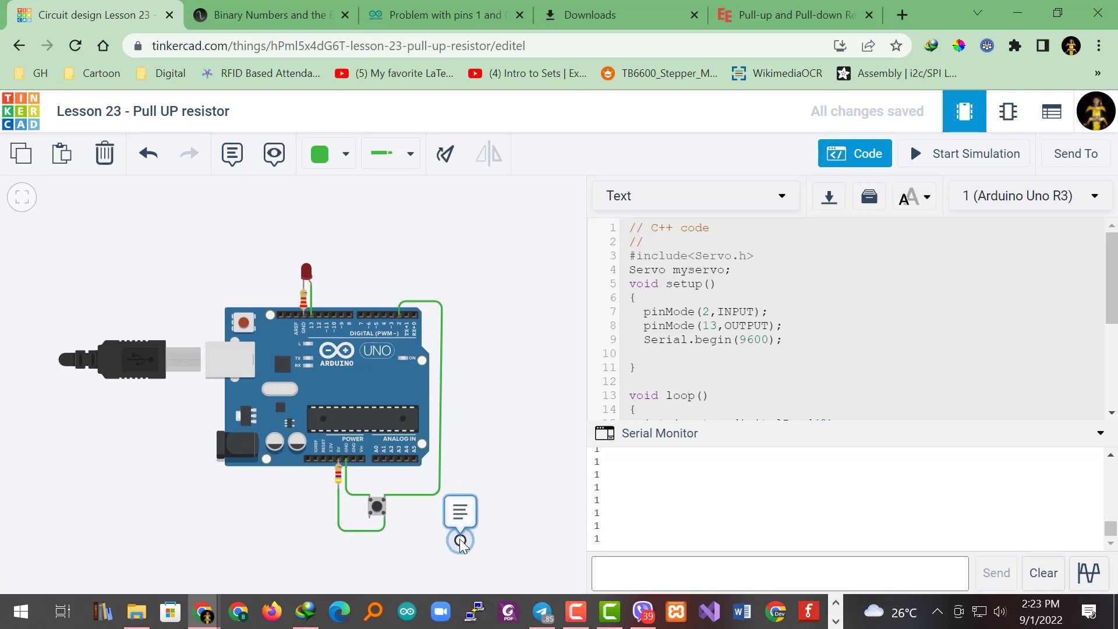
pyautogui.click(460, 541)
pyautogui.click(470, 499)
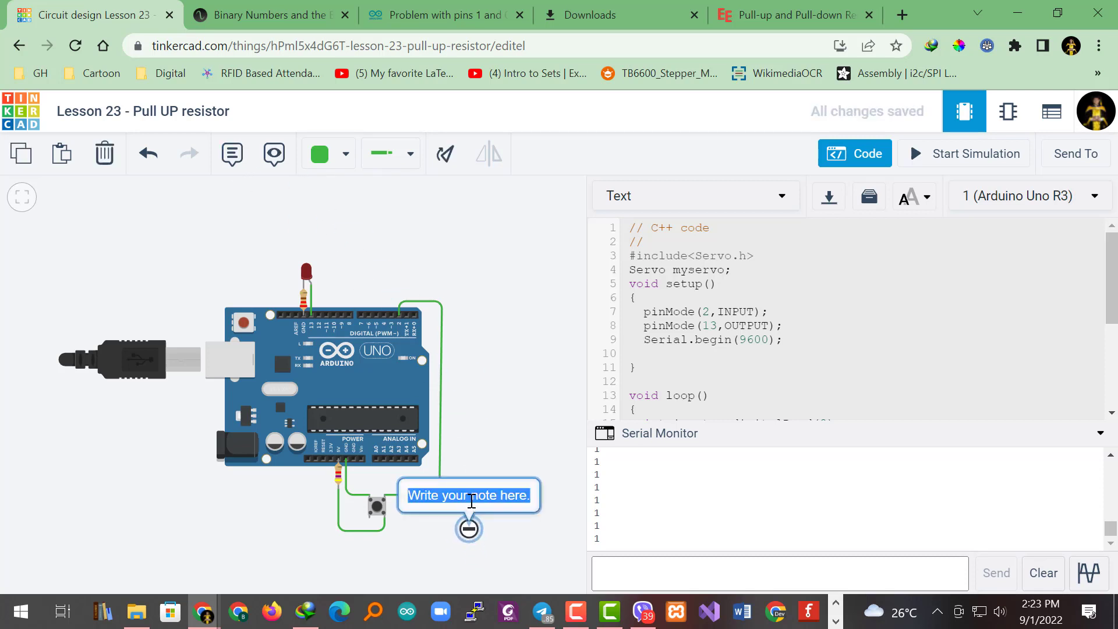
pyautogui.write('Aj')
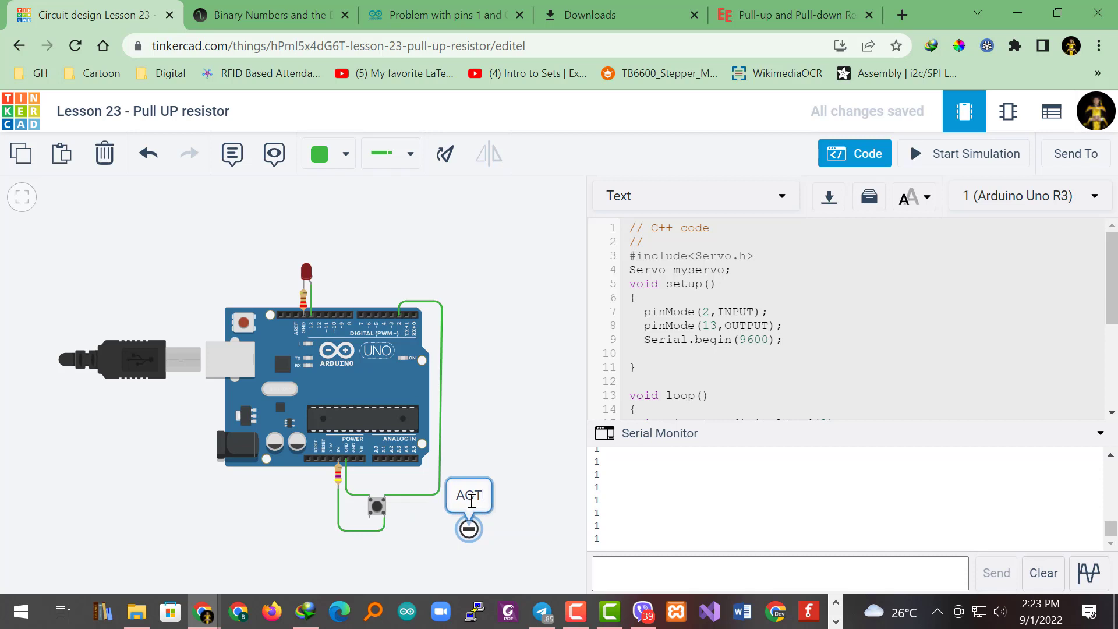
pyautogui.press('BackSpace')
pyautogui.write('ctive LOW')
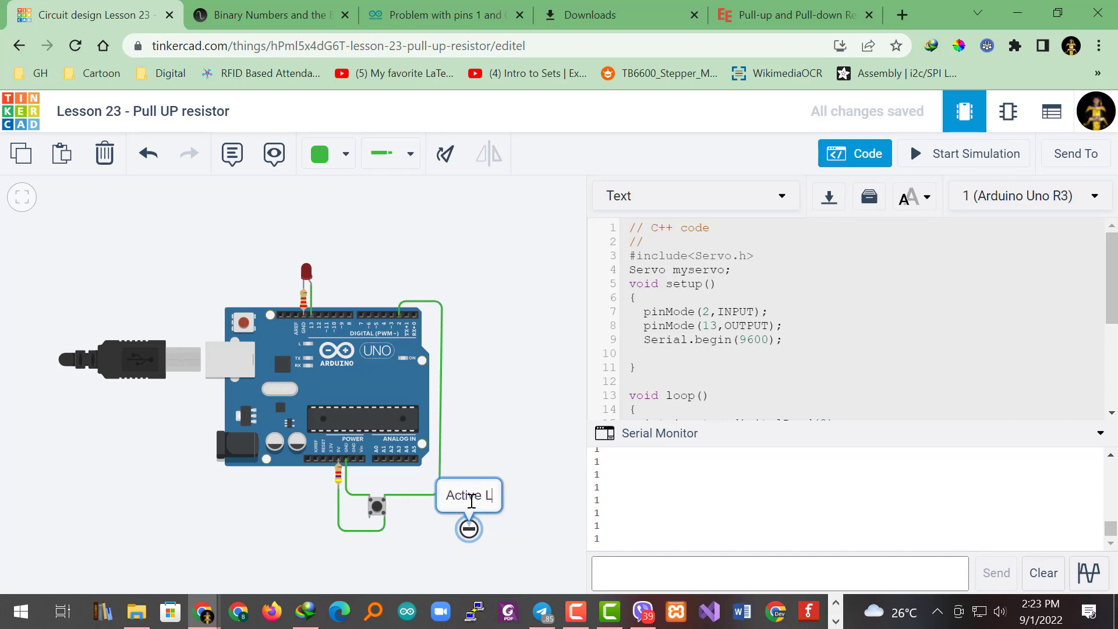
pyautogui.press('Escape')
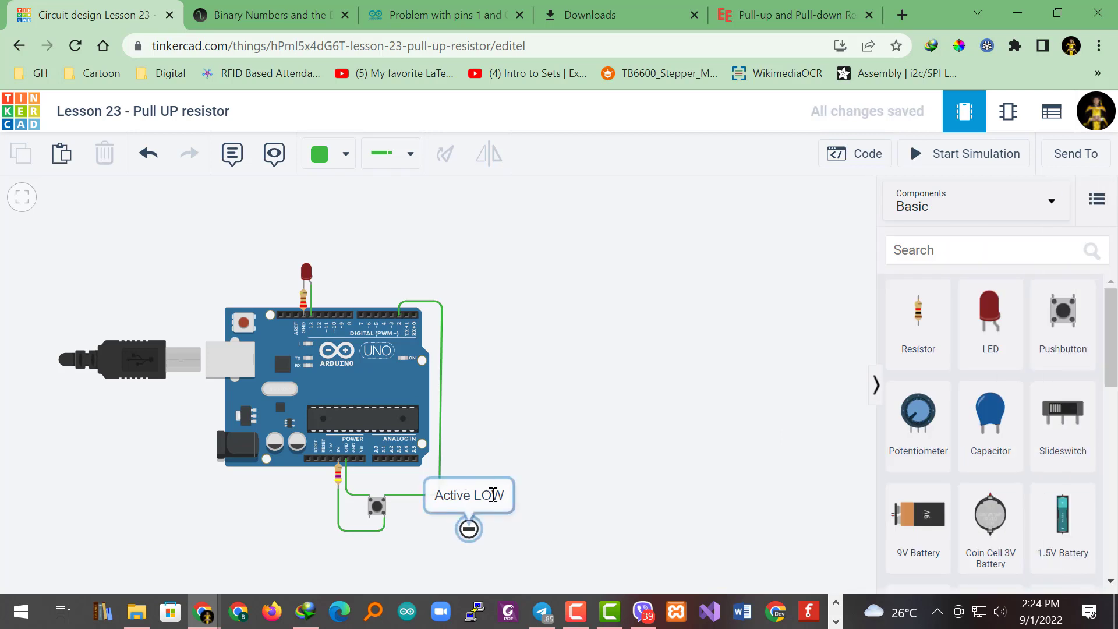
pyautogui.click(537, 450)
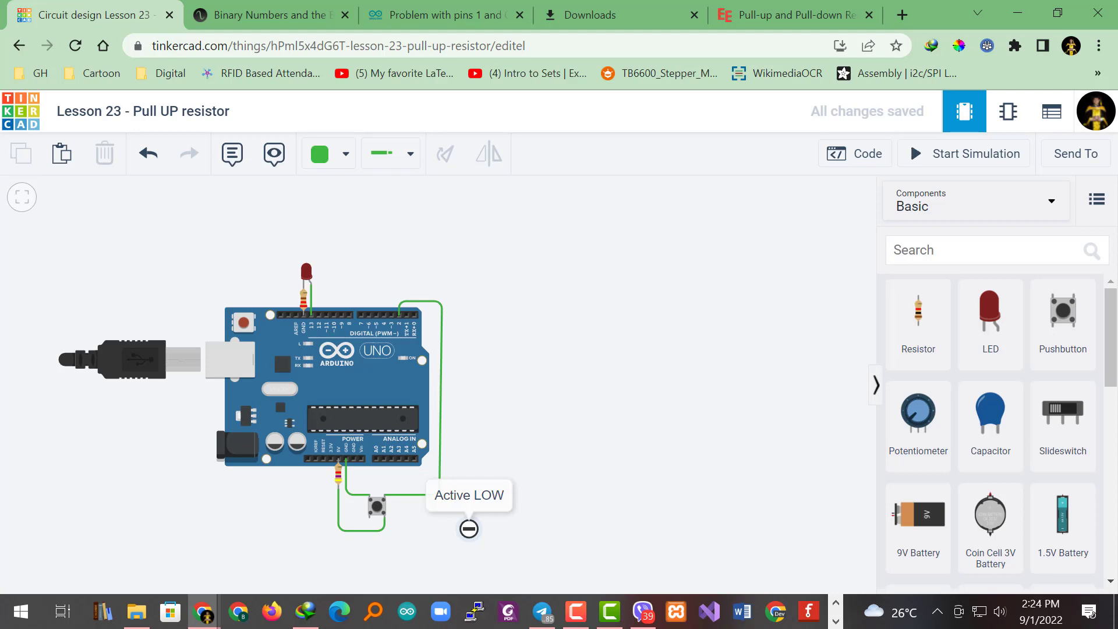
pyautogui.hotkey('ctrl', '5')
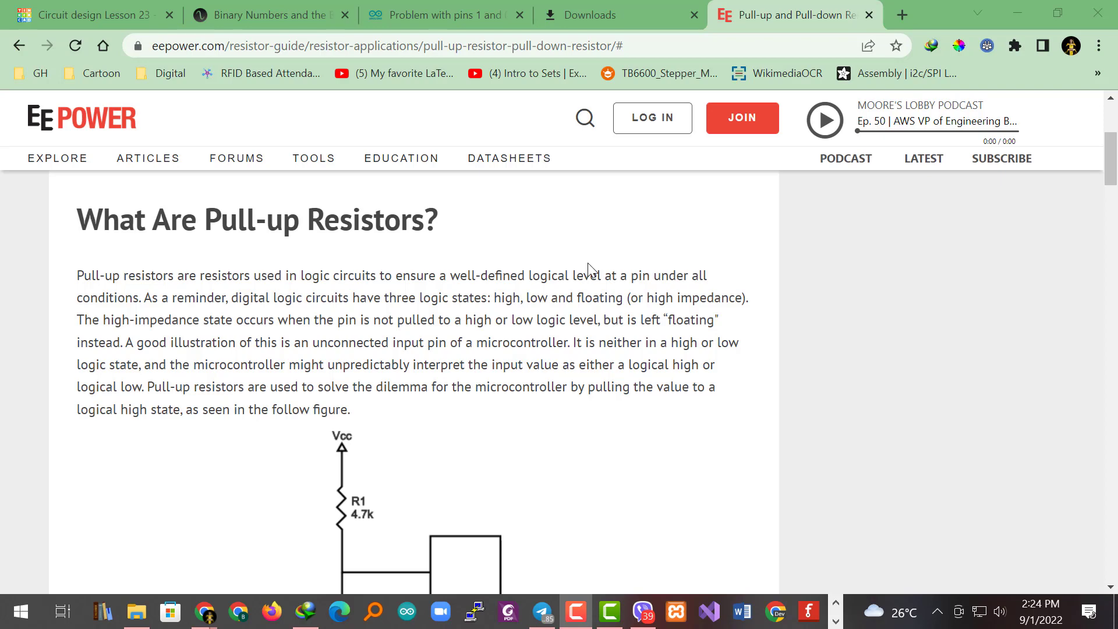
pyautogui.scroll(-3, 588, 263)
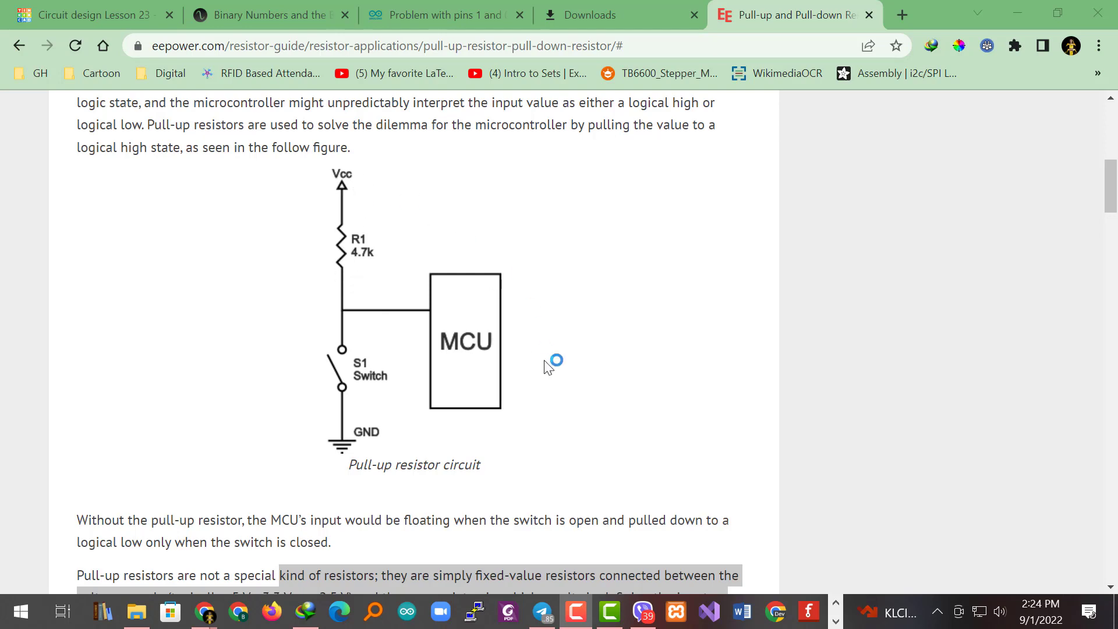
pyautogui.scroll(-4, 549, 365)
pyautogui.scroll(-3, 548, 365)
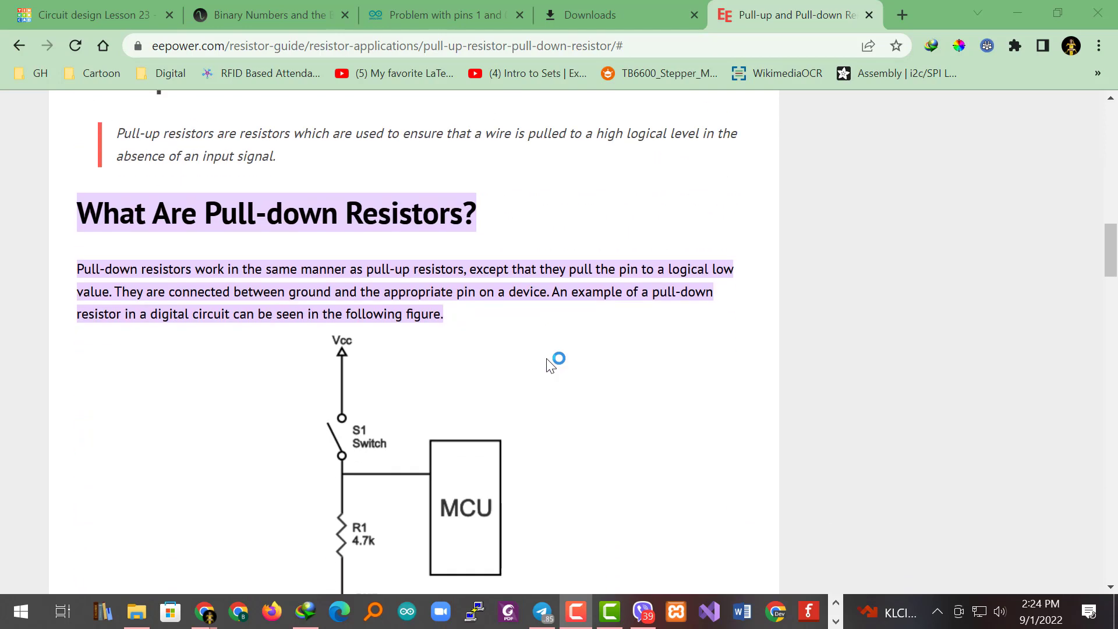
pyautogui.scroll(-1, 550, 364)
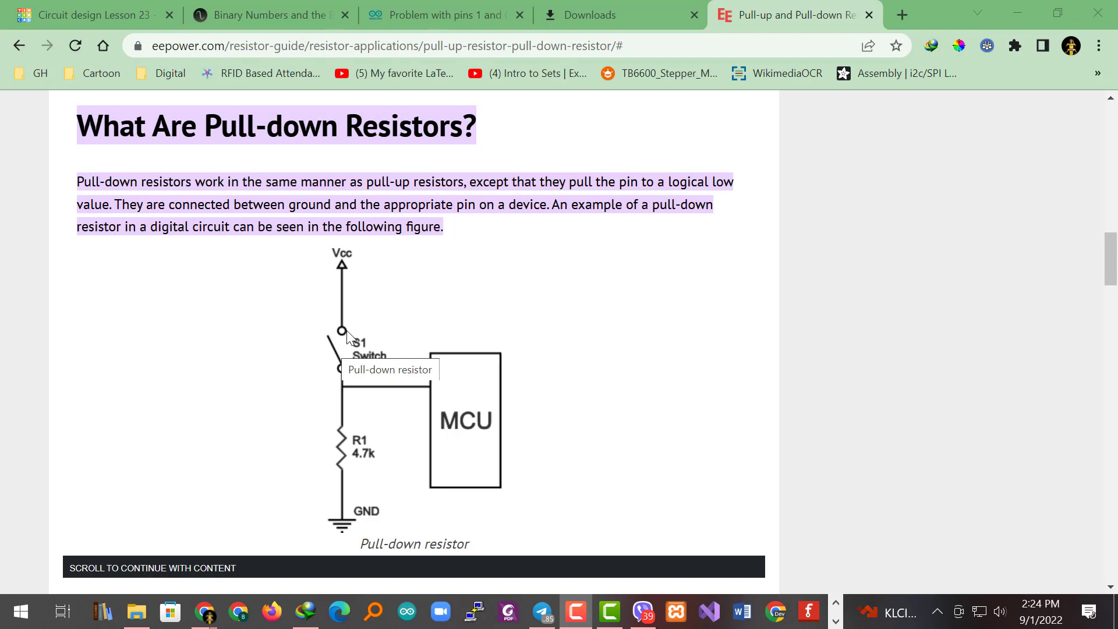
# Review the EE Power pull-up and pull-down diagrams, then return to the Circuit design Lesson 23 design.
pyautogui.click(433, 386)
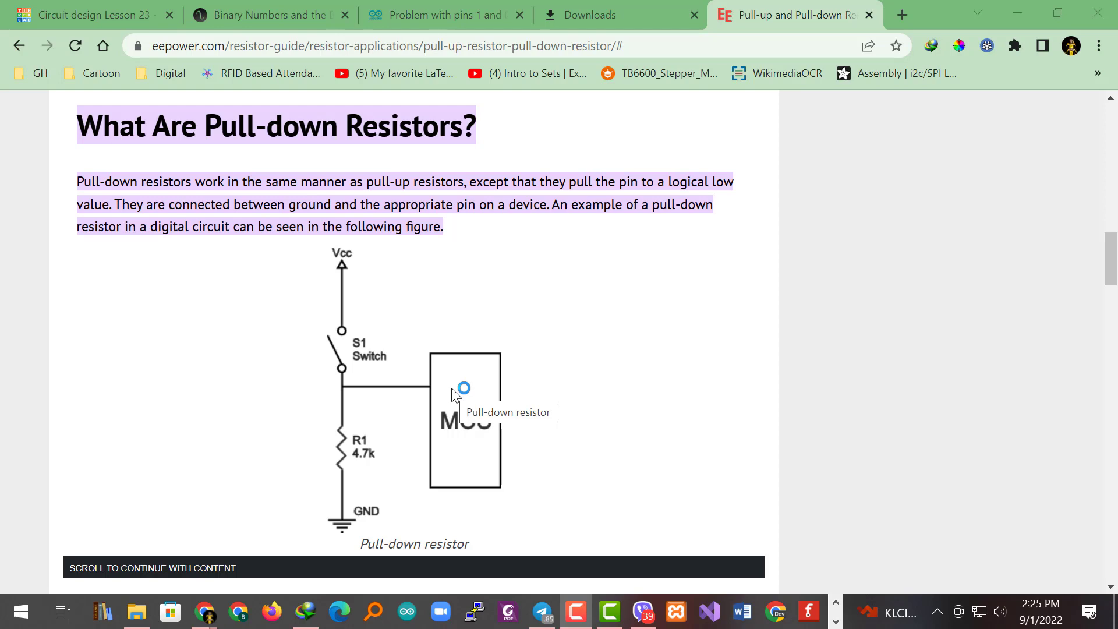
pyautogui.scroll(6, 393, 361)
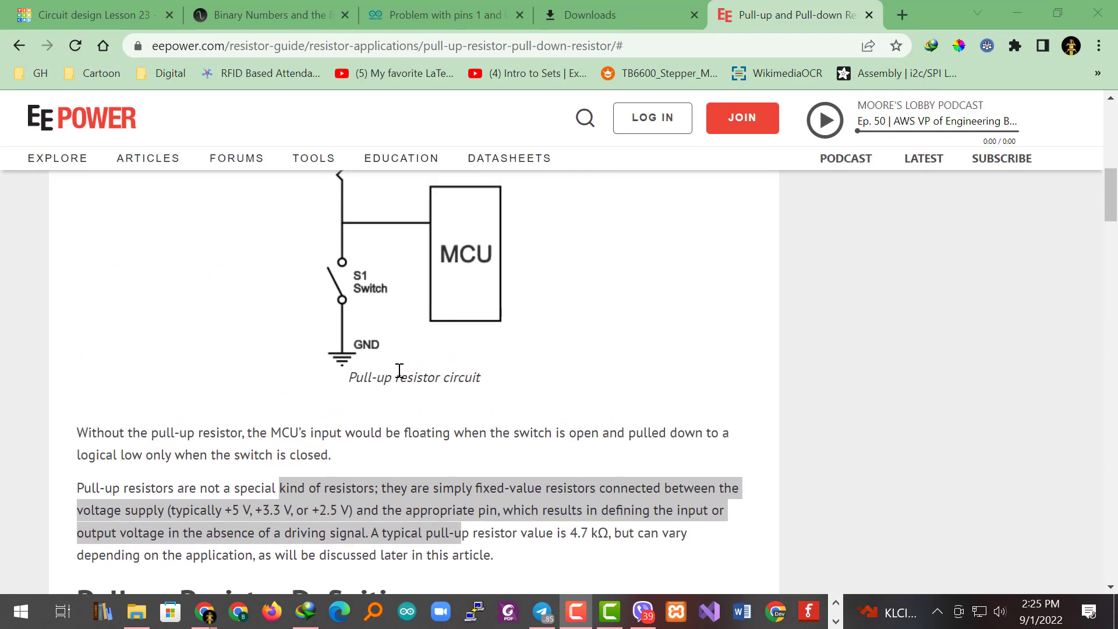
pyautogui.scroll(3, 361, 387)
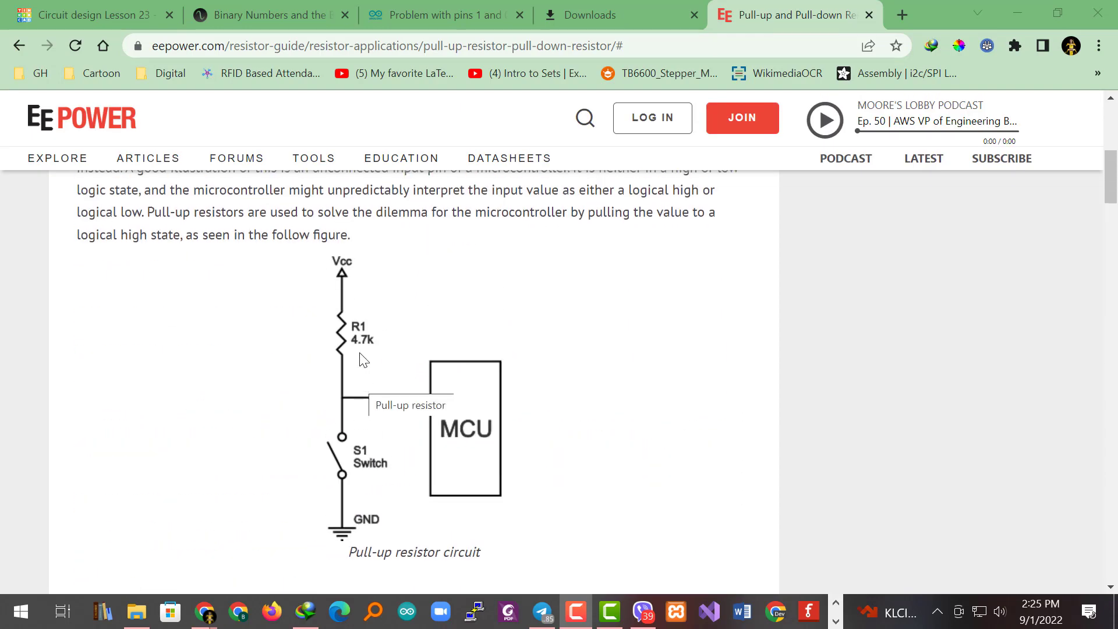
pyautogui.click(461, 350)
pyautogui.scroll(1, 411, 349)
pyautogui.scroll(-1, 411, 350)
pyautogui.scroll(2, 411, 350)
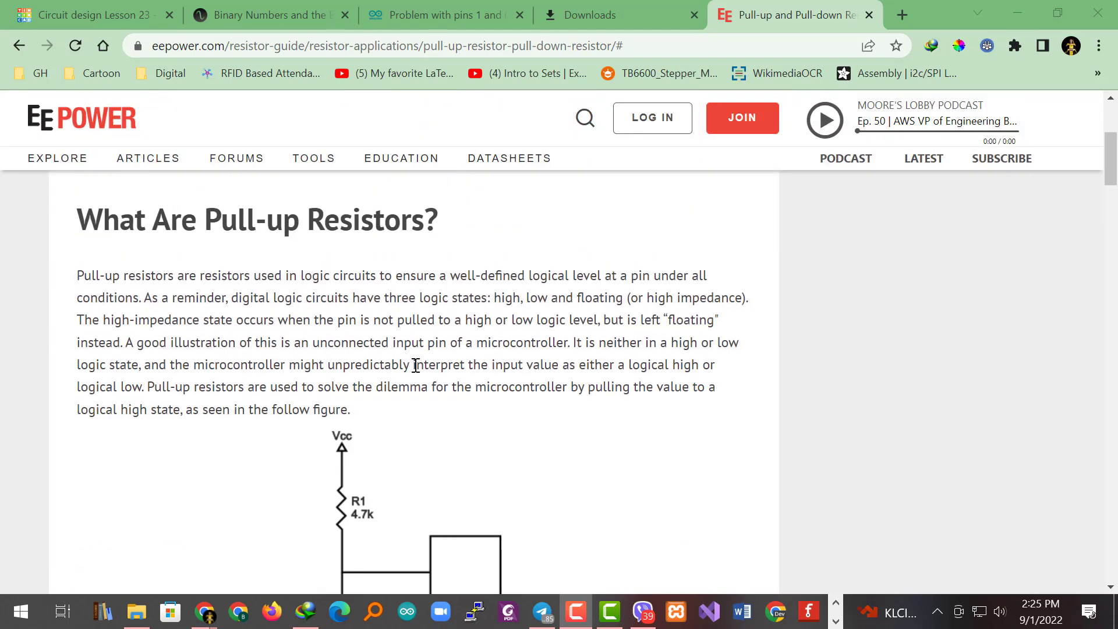
pyautogui.scroll(-2, 418, 395)
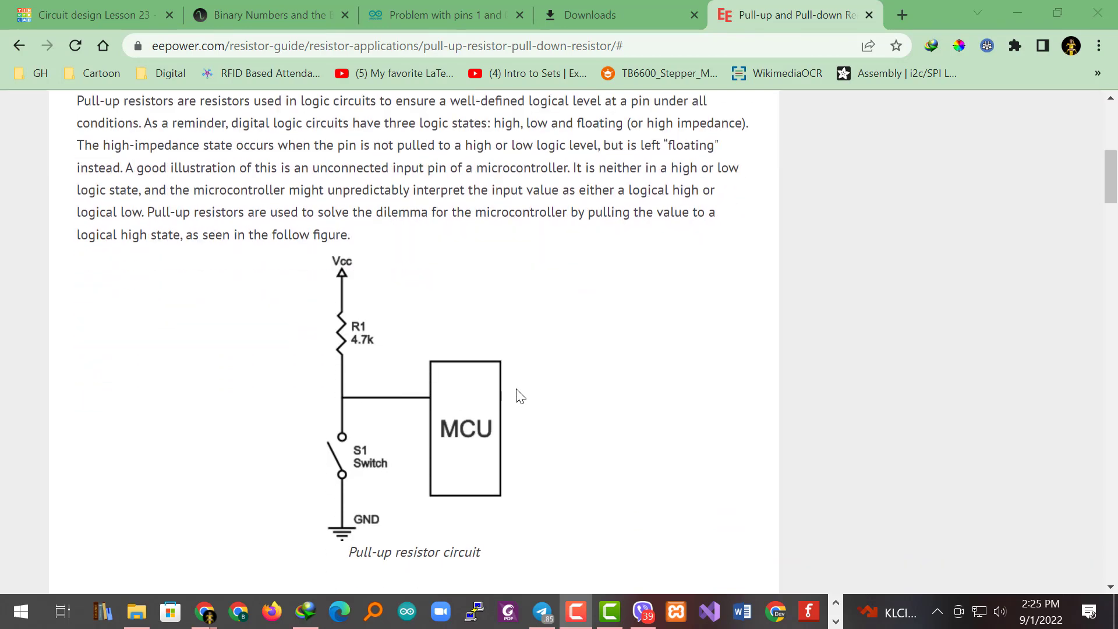
pyautogui.click(116, 12)
pyautogui.moveTo(514, 378); pyautogui.dragTo(582, 366)
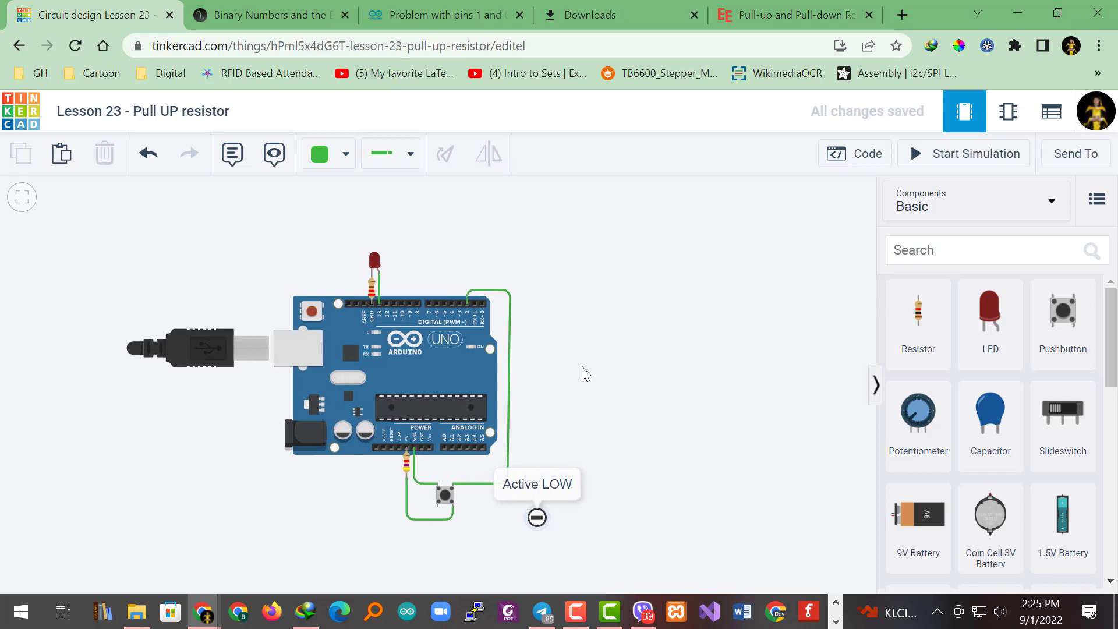